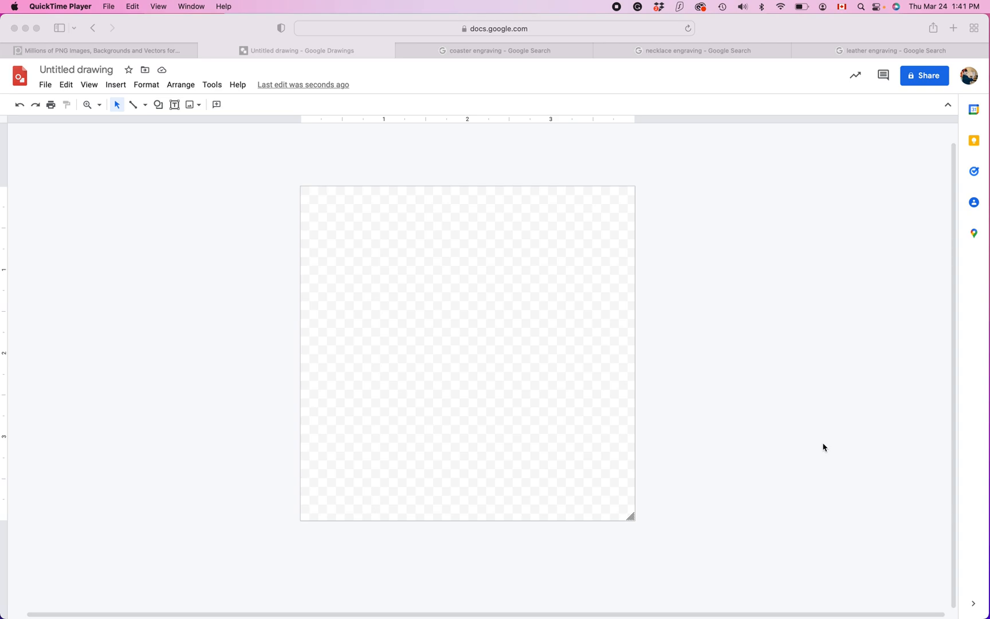
# - Look through the coaster, necklace and leather engraving image results for examples of engraved products
pyautogui.click(500, 51)
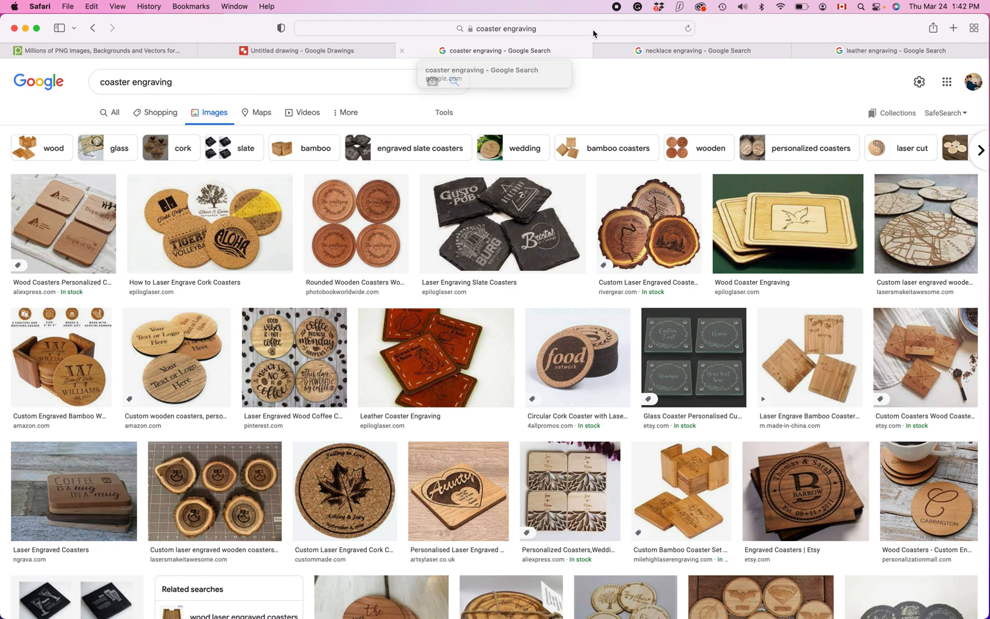
pyautogui.click(684, 51)
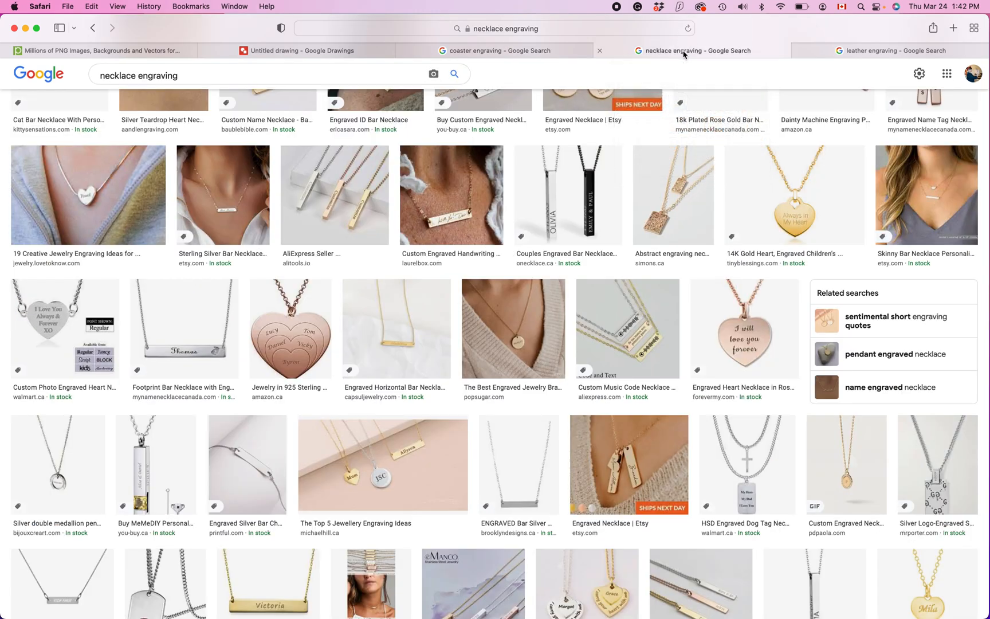
pyautogui.scroll(5, 618, 221)
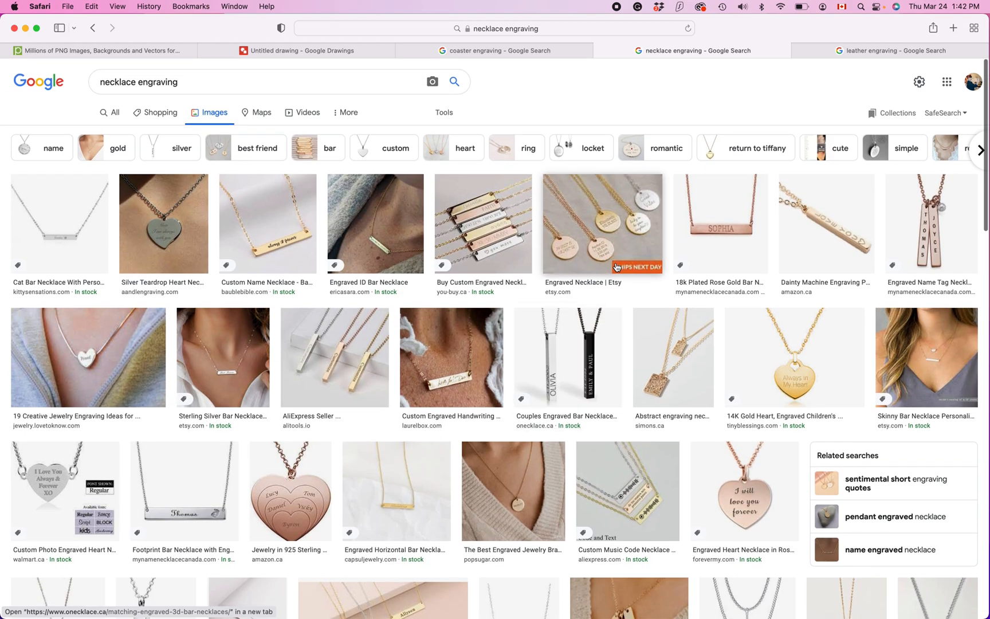
pyautogui.click(862, 49)
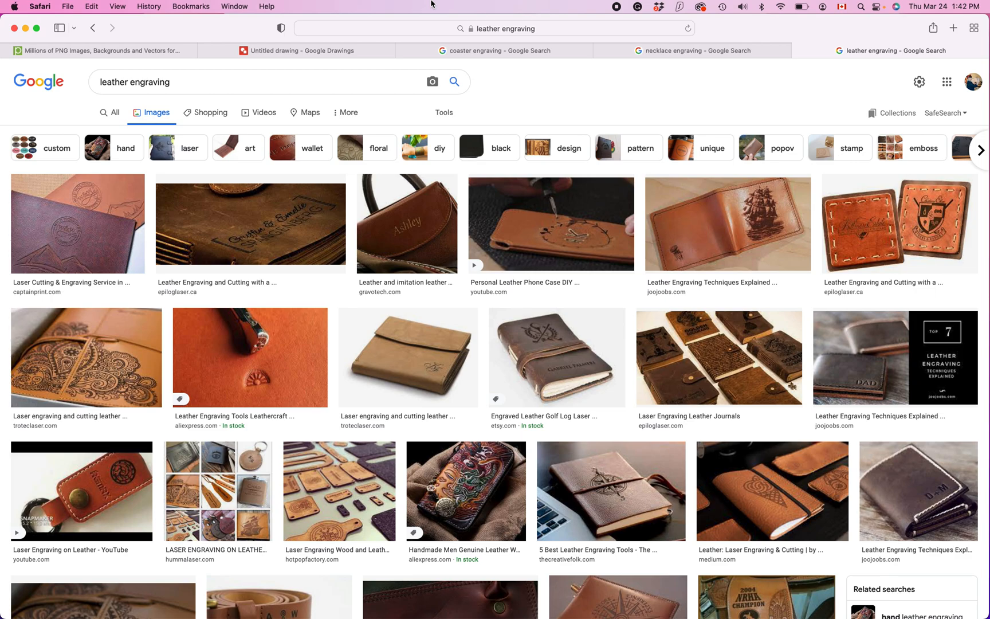
pyautogui.click(522, 50)
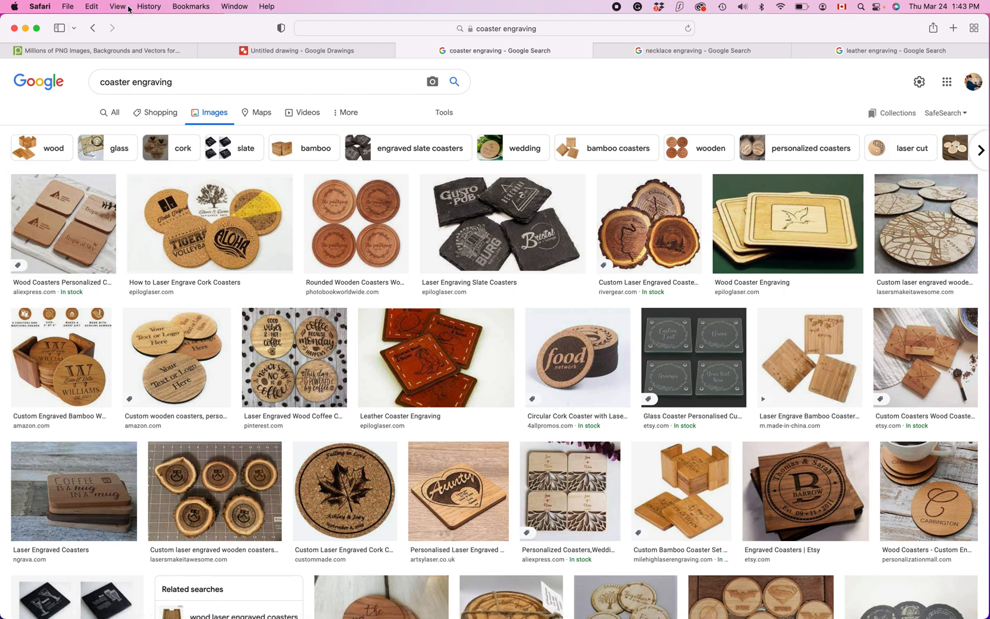
pyautogui.click(291, 52)
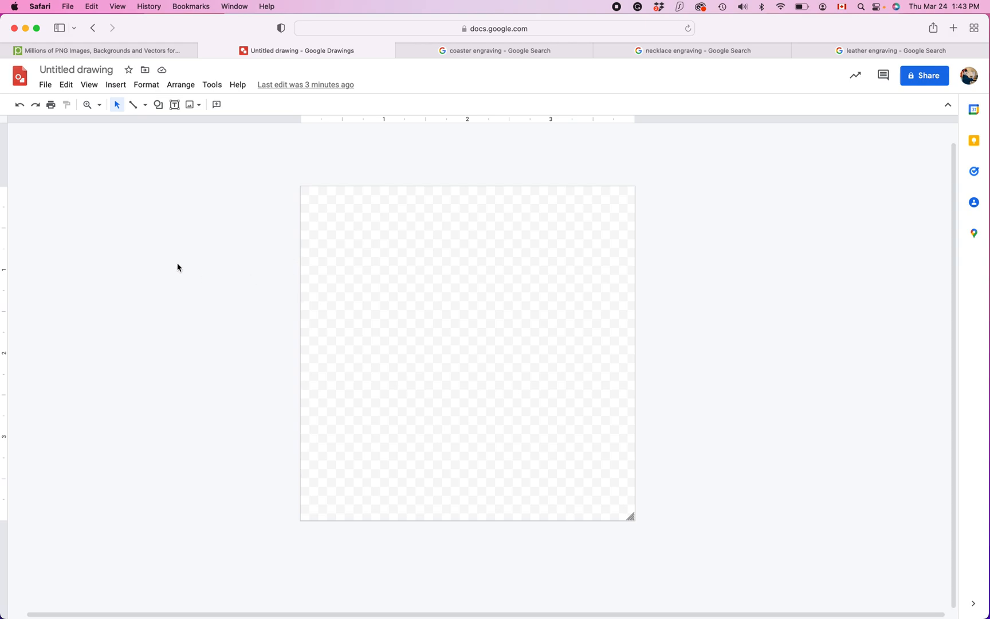
pyautogui.click(538, 51)
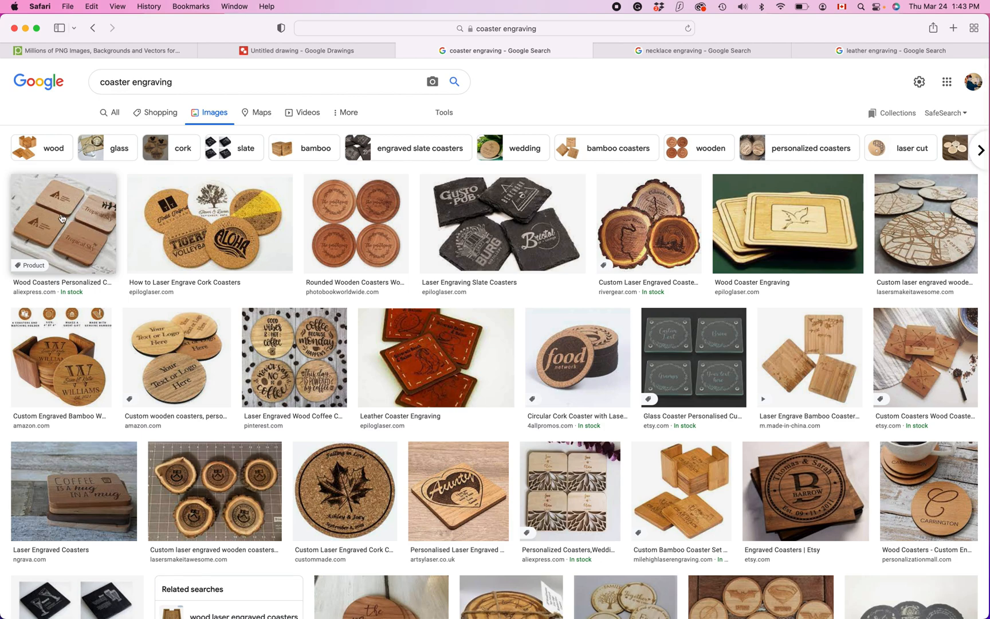
# - Configure the blank drawing's page setup as a custom size measured in inches
pyautogui.click(263, 53)
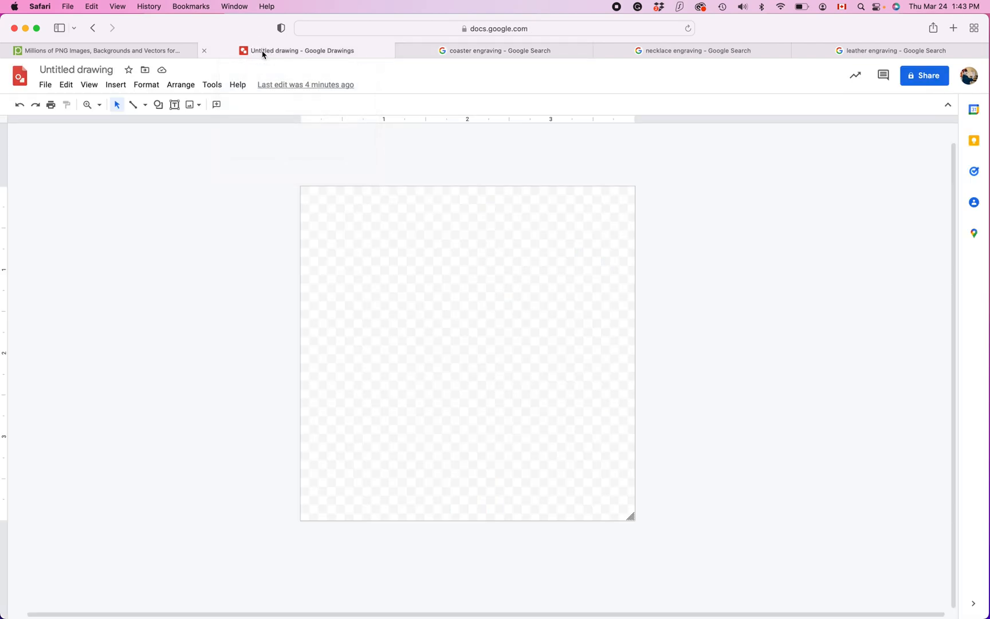
pyautogui.click(45, 85)
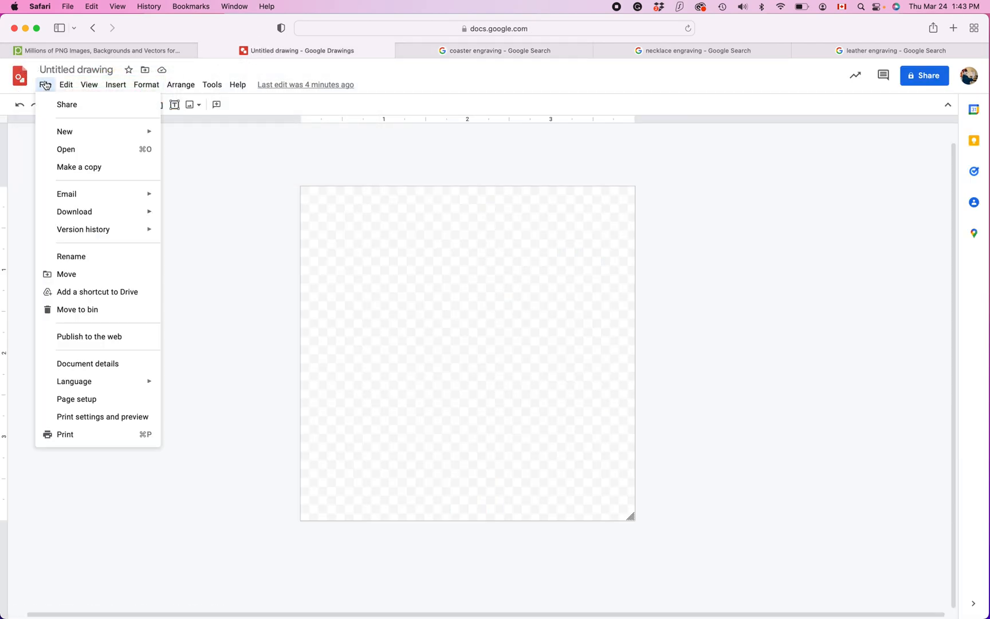
pyautogui.click(91, 399)
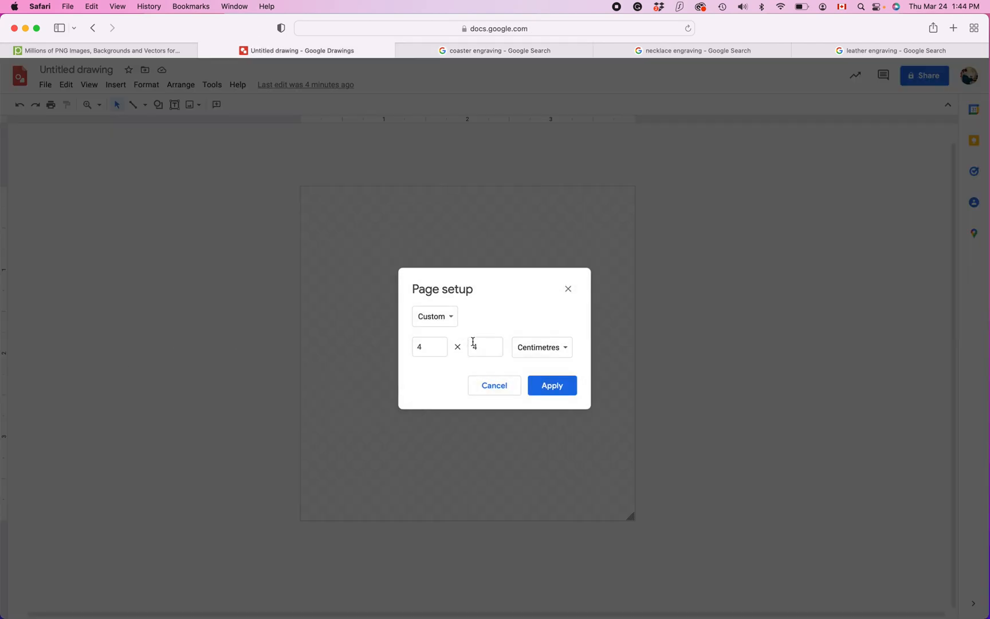
pyautogui.click(432, 317)
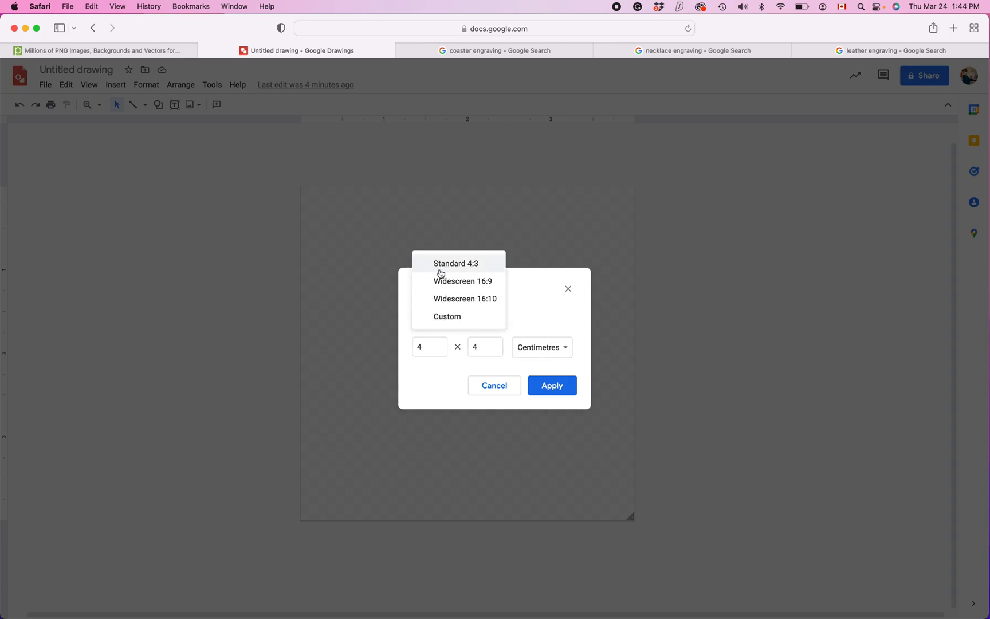
pyautogui.click(445, 317)
pyautogui.click(539, 348)
pyautogui.click(542, 328)
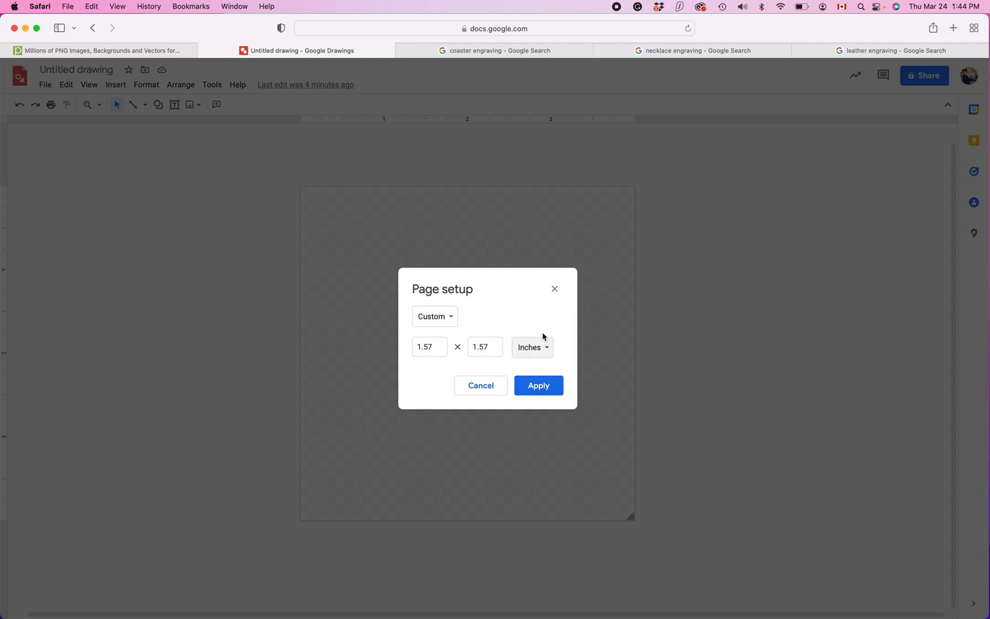
# - Set both the width and height of the custom page to 4 inches and apply the new size
pyautogui.moveTo(440, 347); pyautogui.dragTo(352, 348)
pyautogui.write('4')
pyautogui.moveTo(487, 346); pyautogui.dragTo(445, 343)
pyautogui.write('4')
pyautogui.click(494, 314)
pyautogui.click(537, 387)
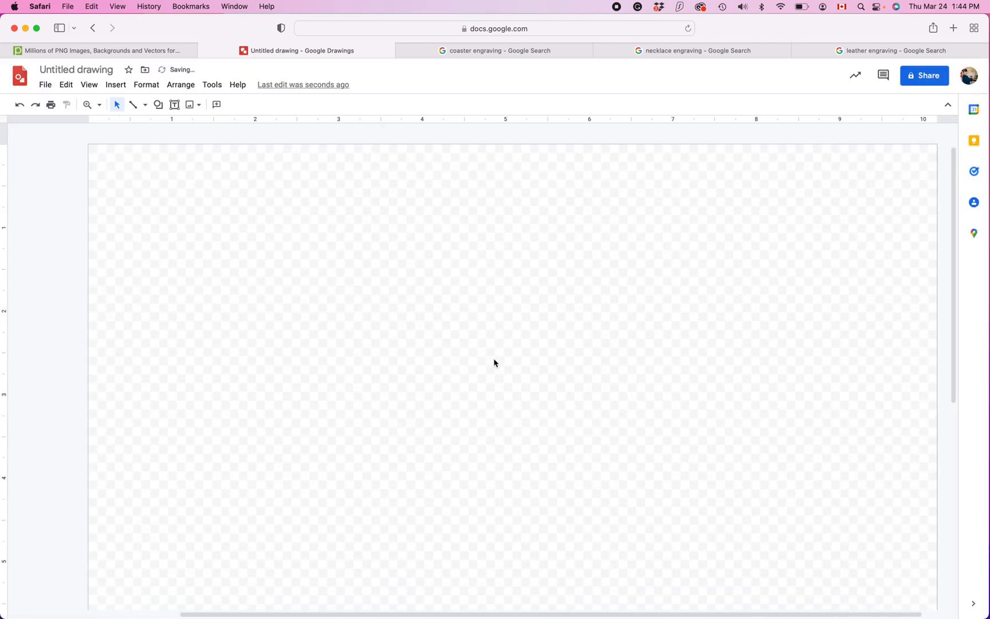
pyautogui.scroll(-6, 495, 364)
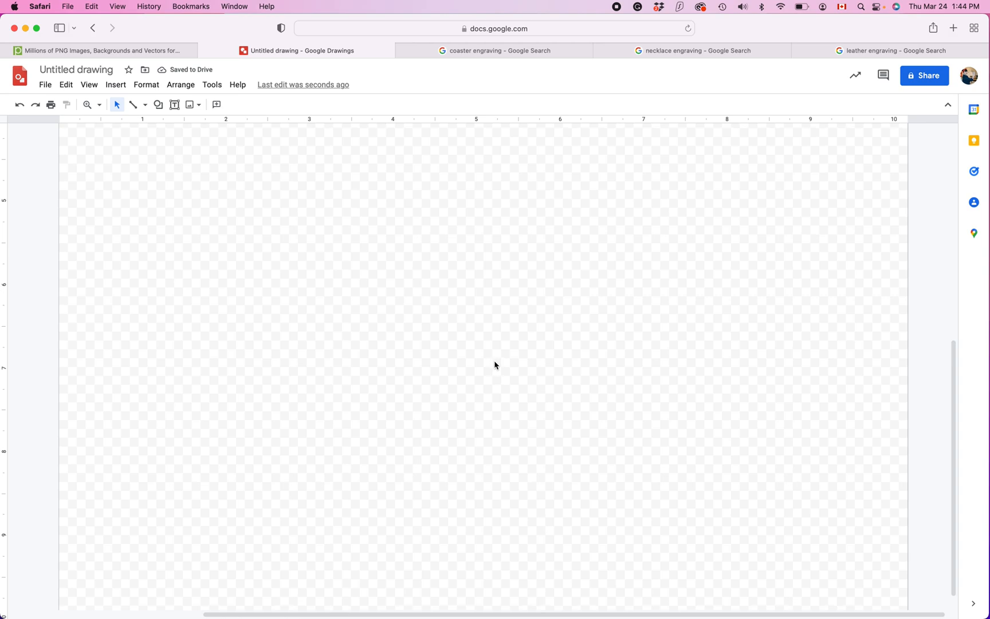
pyautogui.click(99, 105)
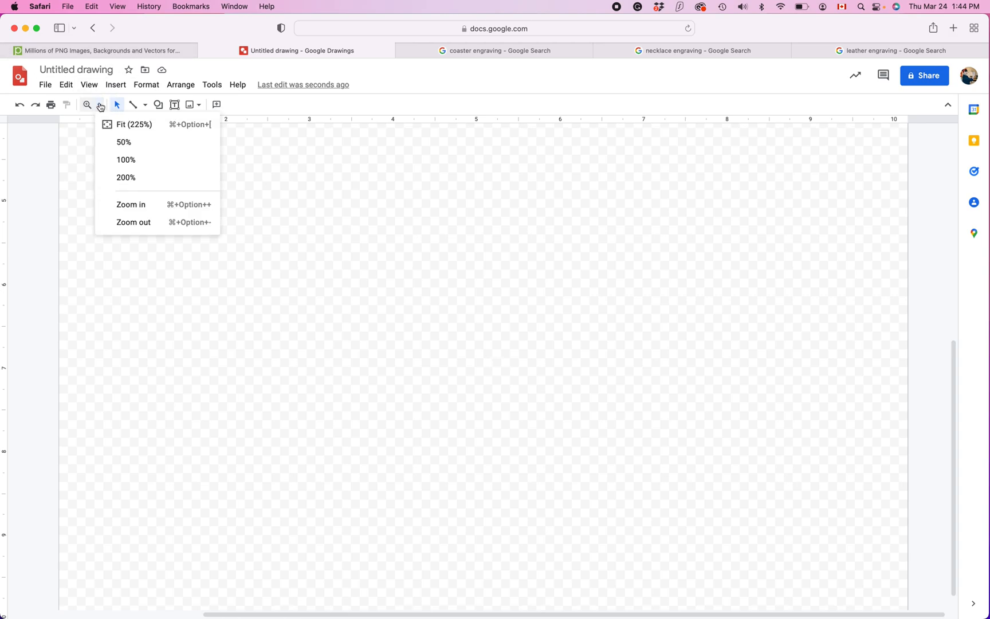
pyautogui.click(132, 228)
pyautogui.scroll(2, 131, 226)
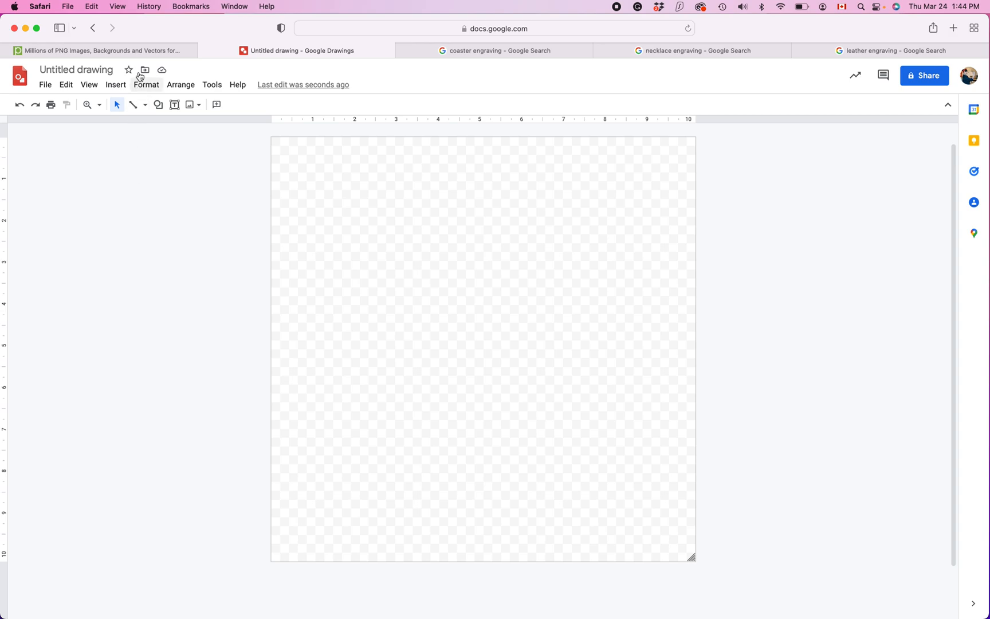
pyautogui.moveTo(148, 52)
pyautogui.click(954, 28)
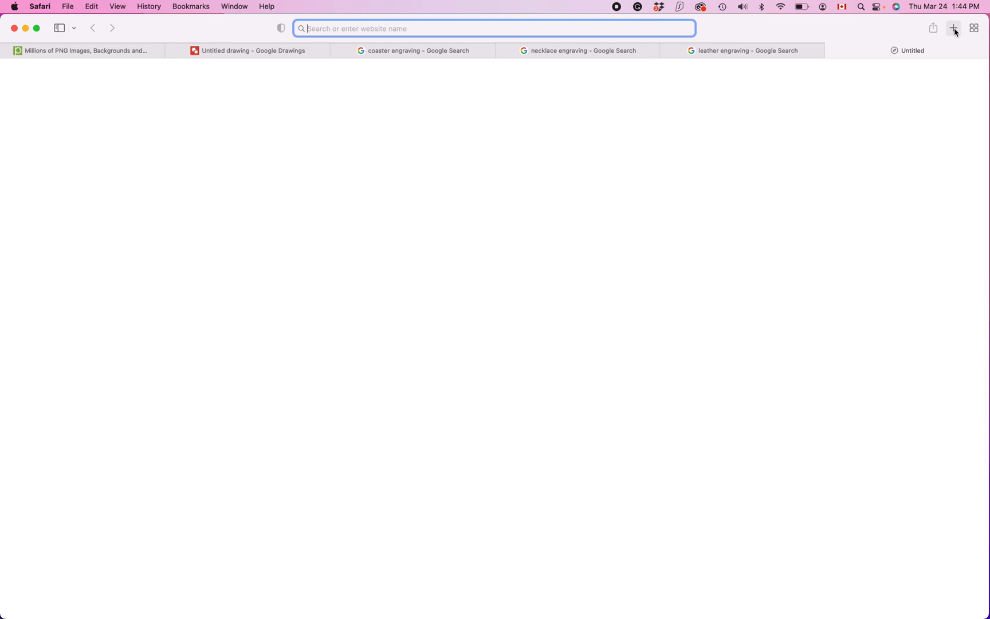
pyautogui.click(824, 50)
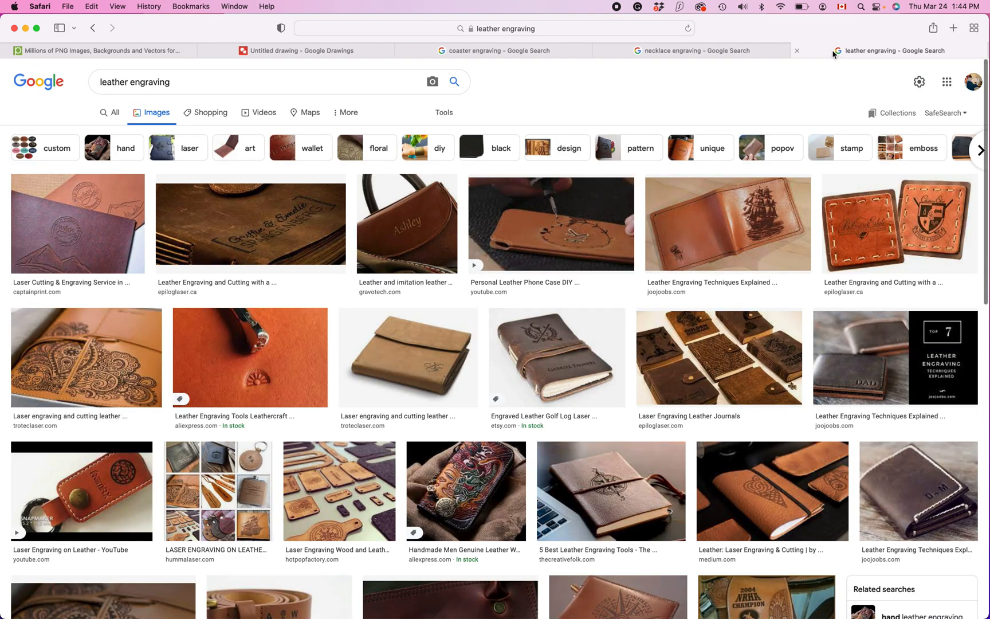
# - Switch to the Pngtree site and search its PNG images for "lion"
pyautogui.click(100, 52)
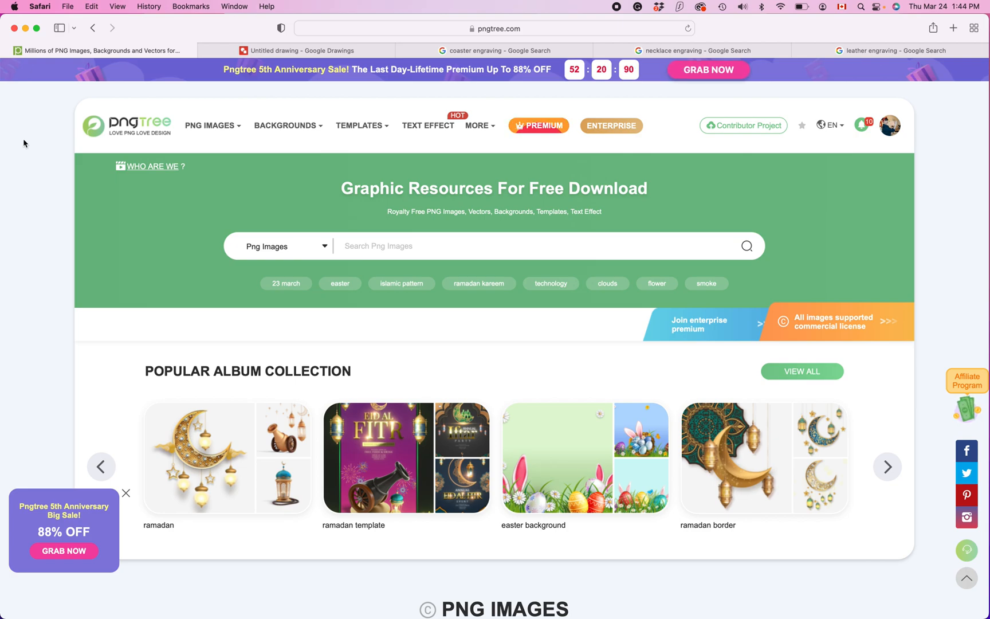
pyautogui.moveTo(886, 130)
pyautogui.moveTo(538, 125)
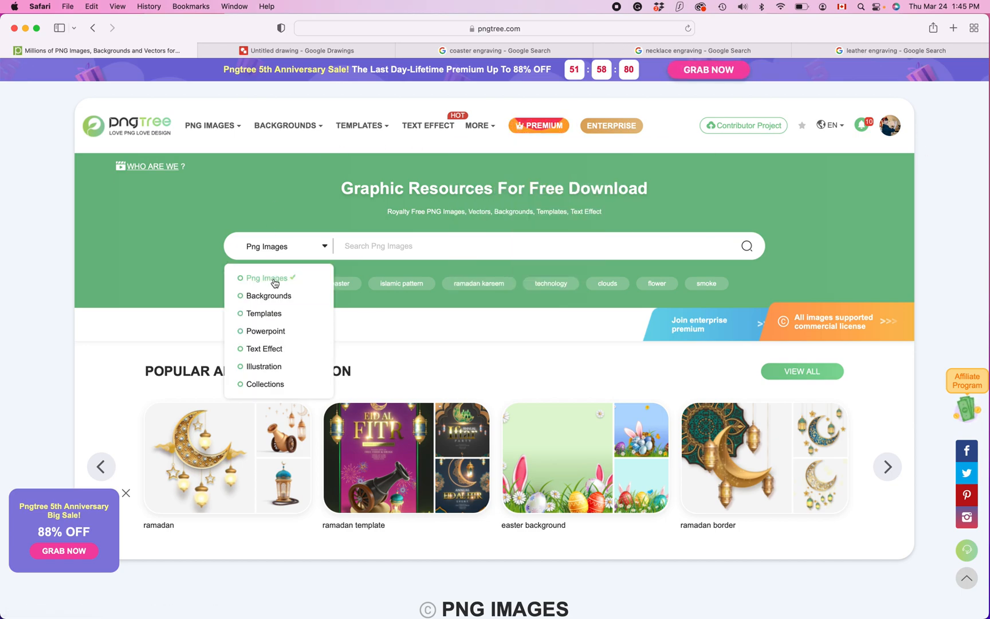
pyautogui.click(381, 249)
pyautogui.write('lion')
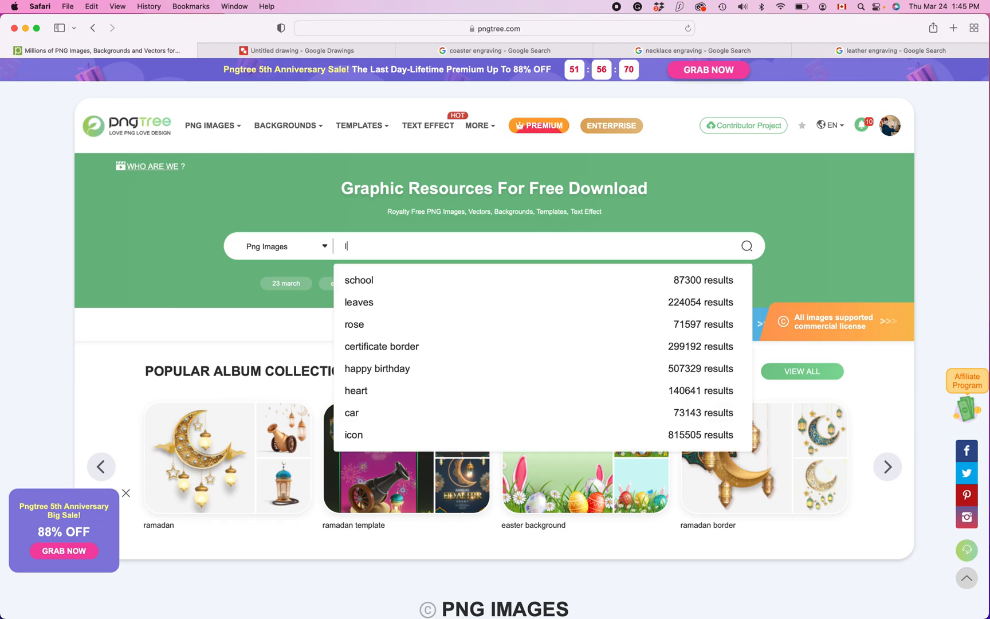
pyautogui.press('Return')
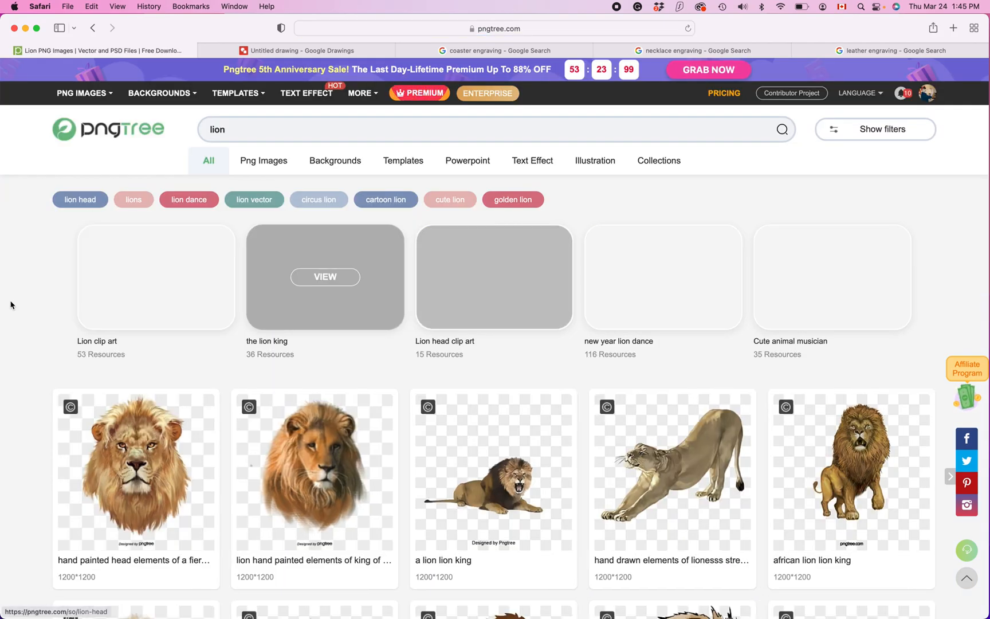
# - Examine the lion search results for artwork that would suit an engraving design
pyautogui.scroll(-4, 3, 437)
pyautogui.scroll(-1, 3, 437)
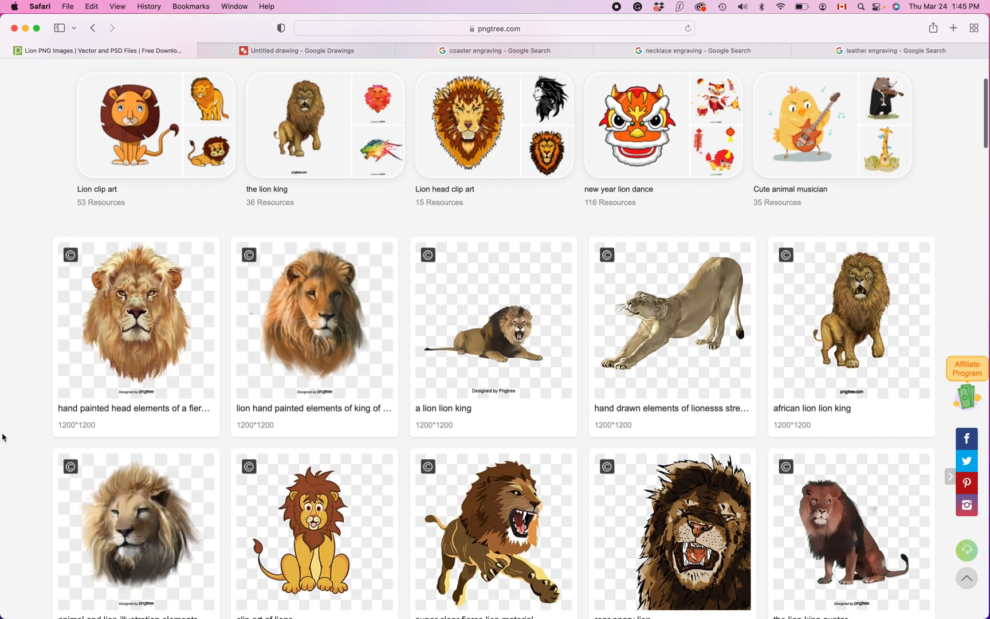
pyautogui.scroll(-3, 3, 438)
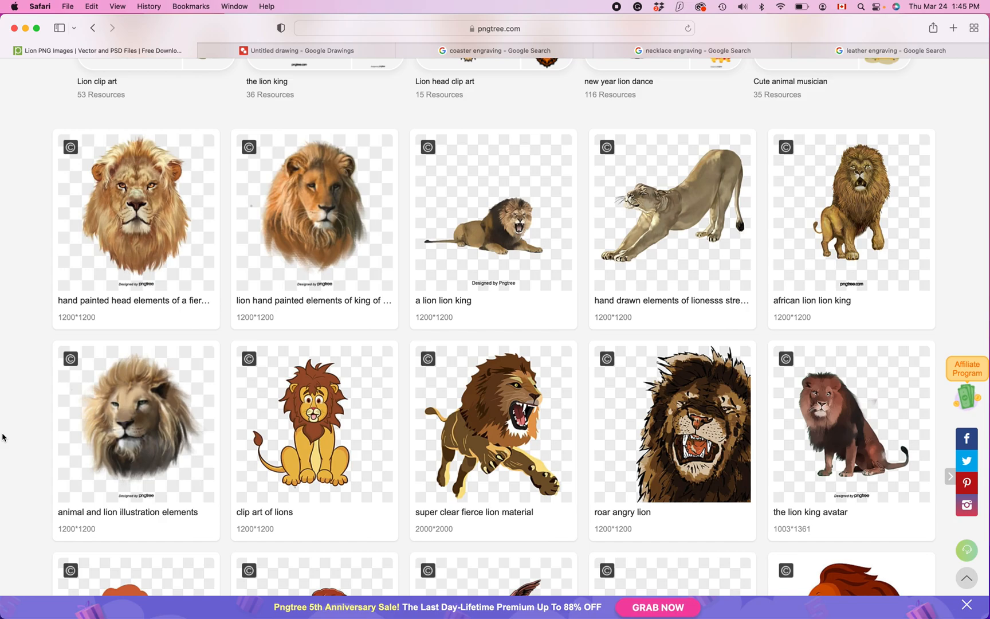
pyautogui.moveTo(322, 438)
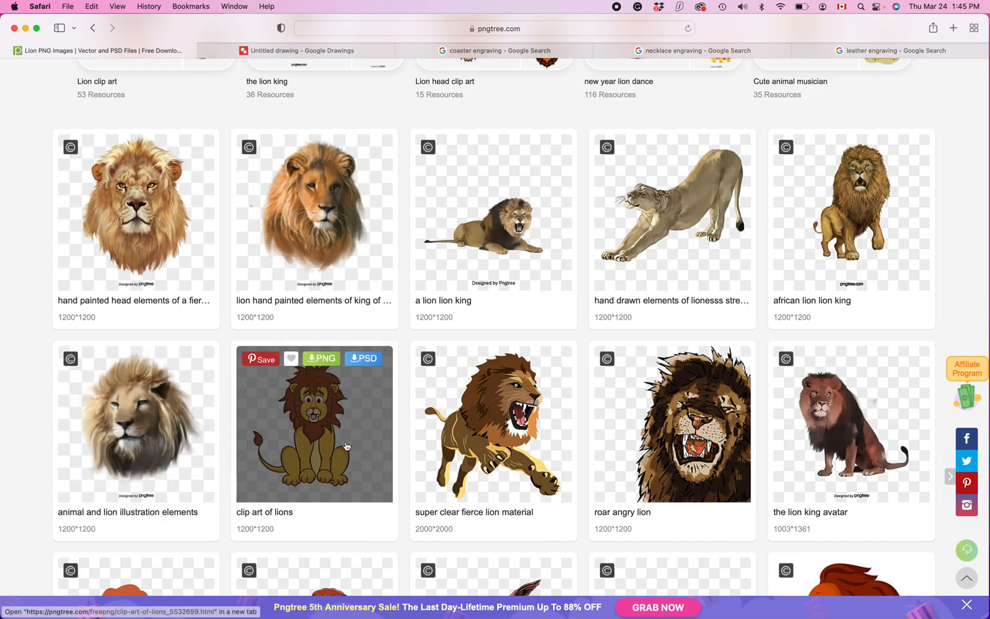
pyautogui.scroll(-2, 346, 446)
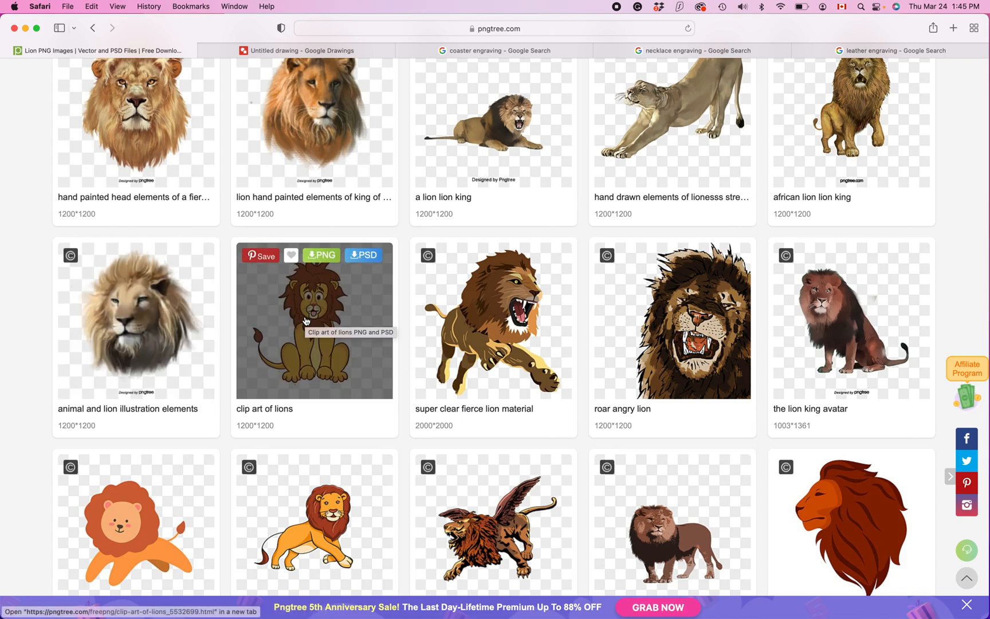
pyautogui.scroll(5, 306, 320)
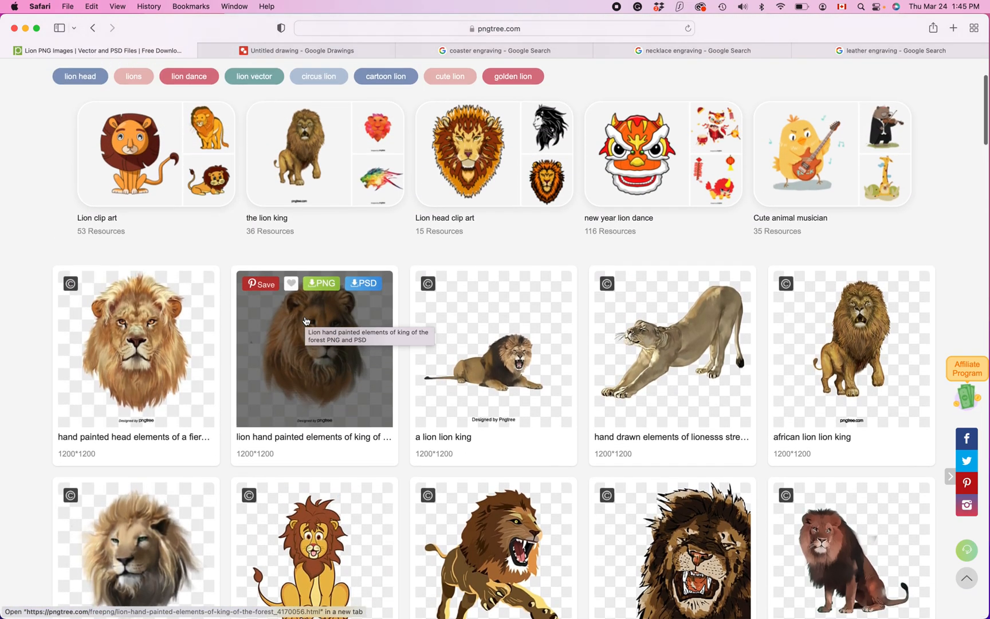
pyautogui.scroll(-3, 305, 321)
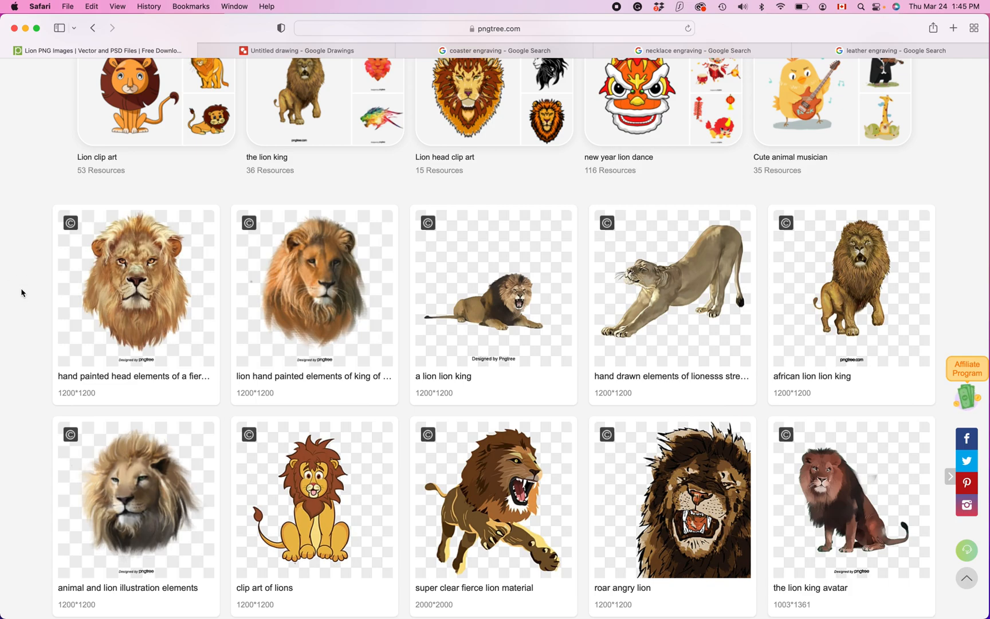
pyautogui.scroll(-10, 22, 293)
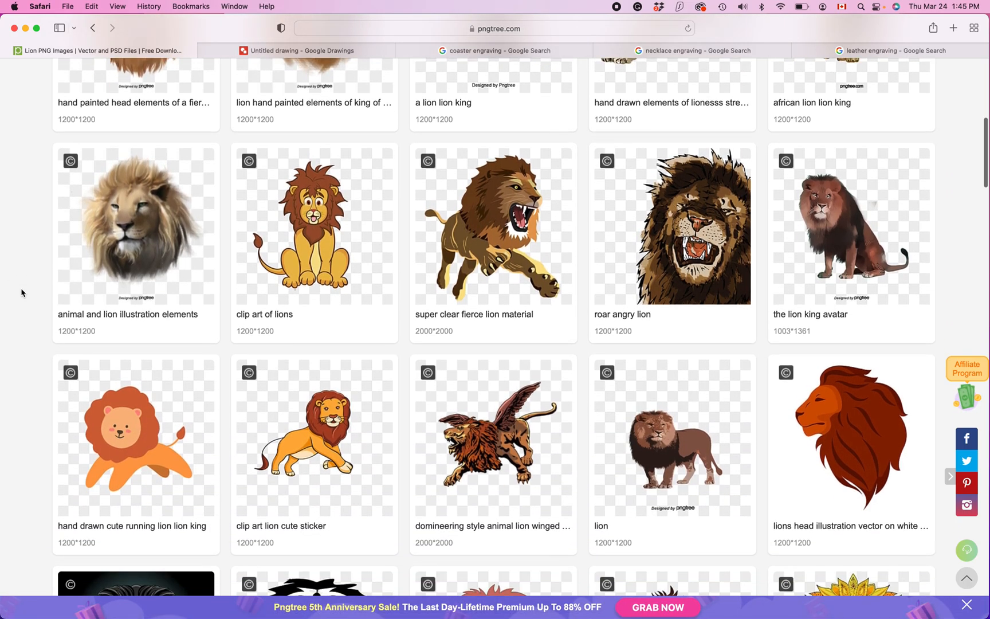
pyautogui.scroll(-8, 22, 293)
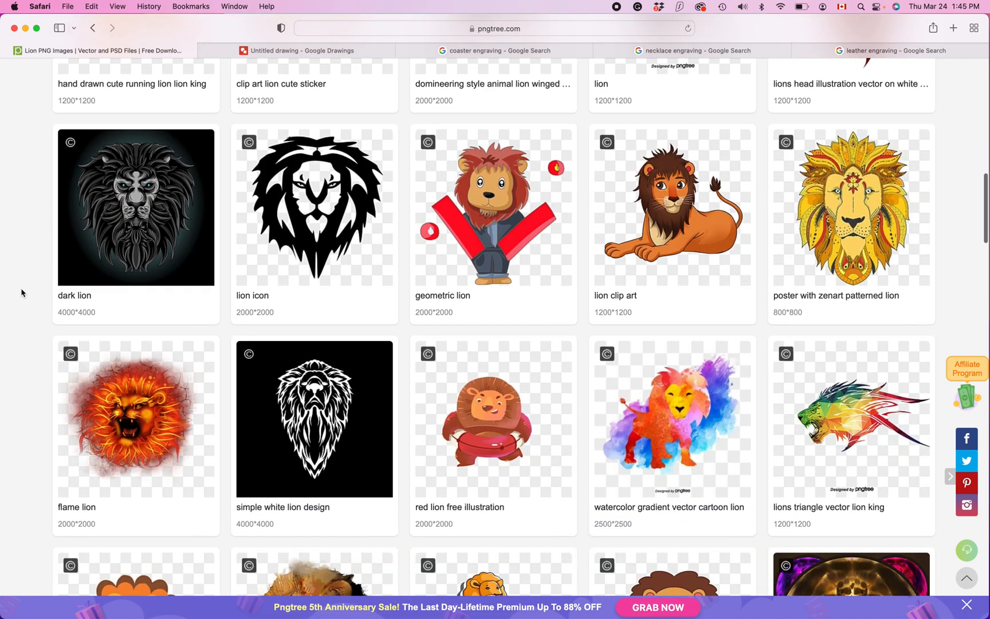
pyautogui.scroll(3, 22, 293)
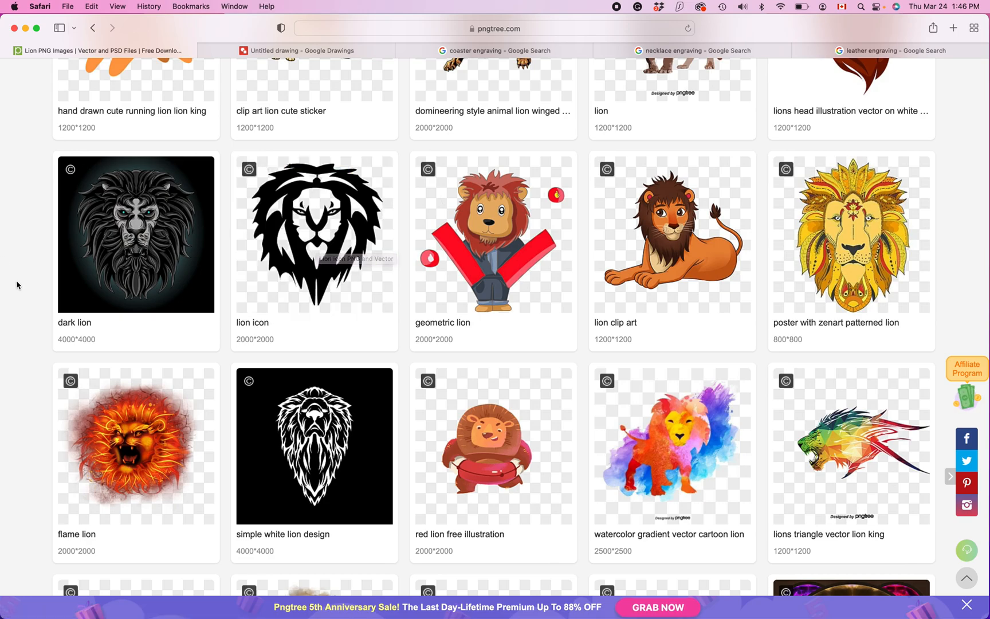
pyautogui.scroll(2, 17, 287)
pyautogui.scroll(10, 18, 289)
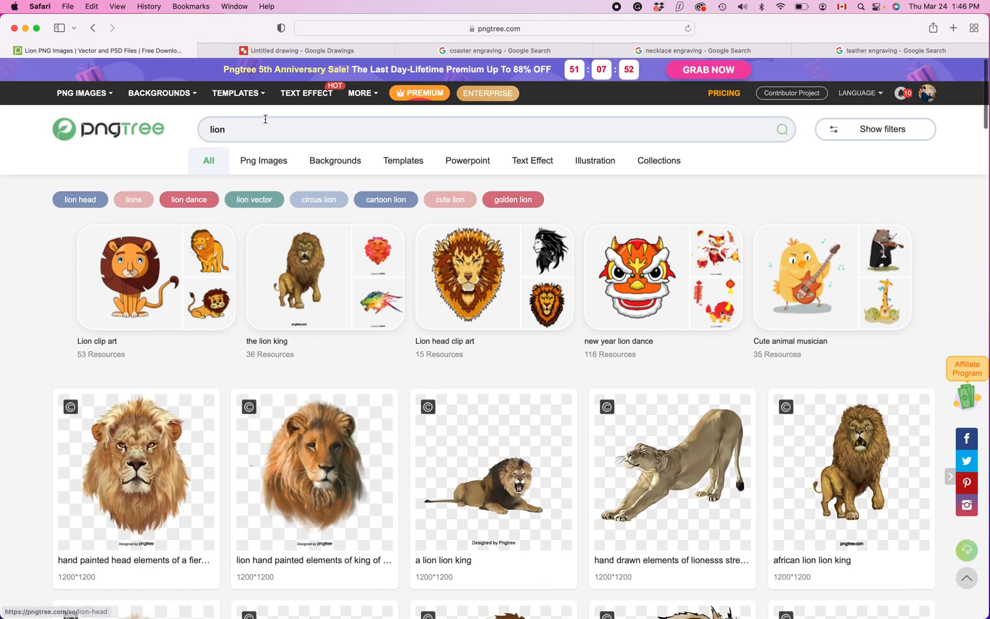
# - Refine the Pngtree search to "lion black and white" and dismiss the anniversary lifetime plan offer
pyautogui.click(274, 133)
pyautogui.write('bla')
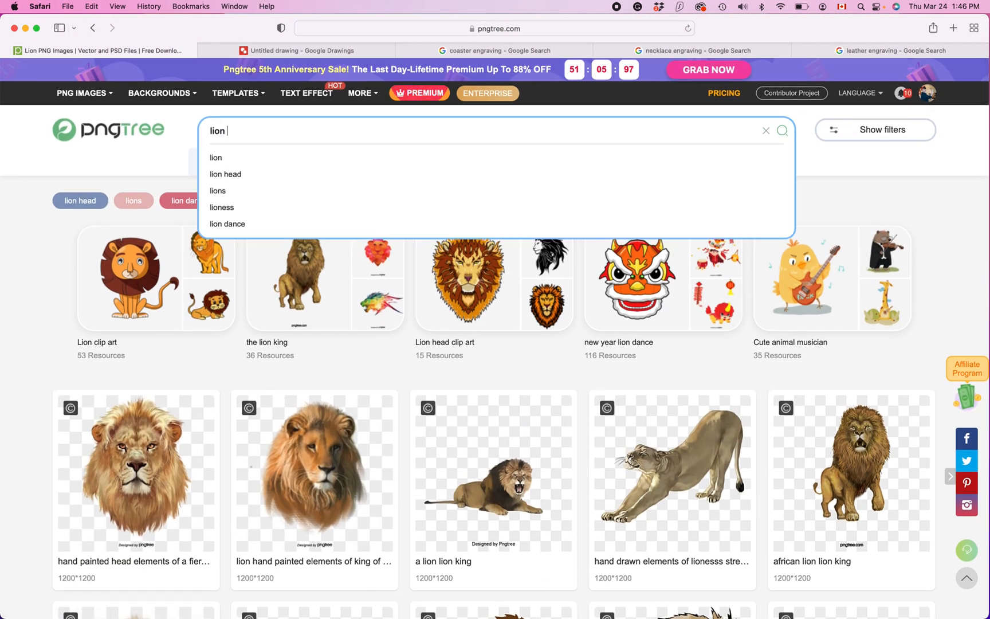
pyautogui.write('ck andwh')
pyautogui.press('BackSpace')
pyautogui.write('w')
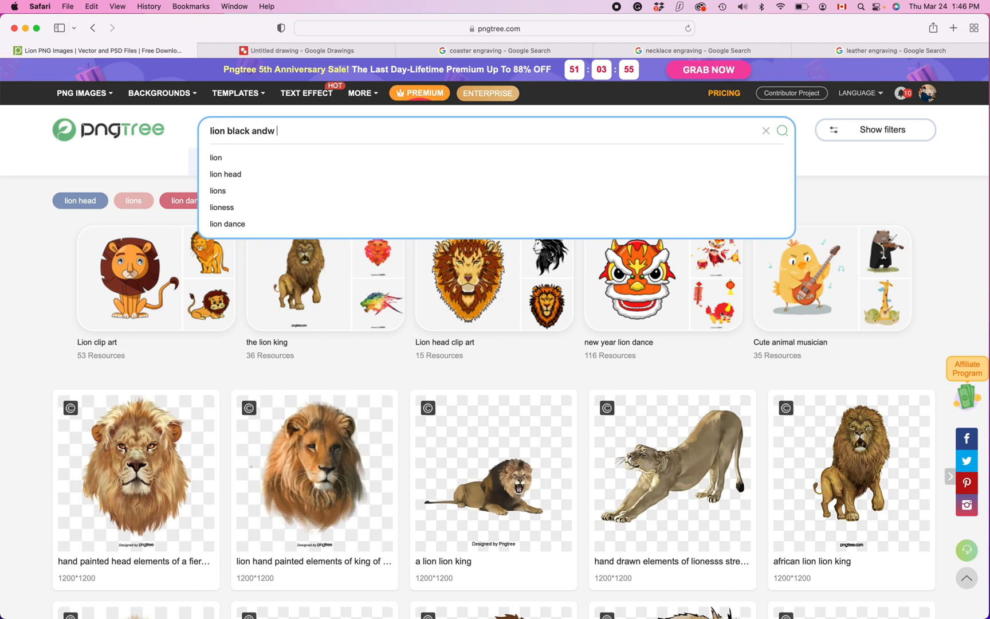
pyautogui.press('BackSpace')
pyautogui.press('BackSpace')
pyautogui.press('BackSpace')
pyautogui.write('white')
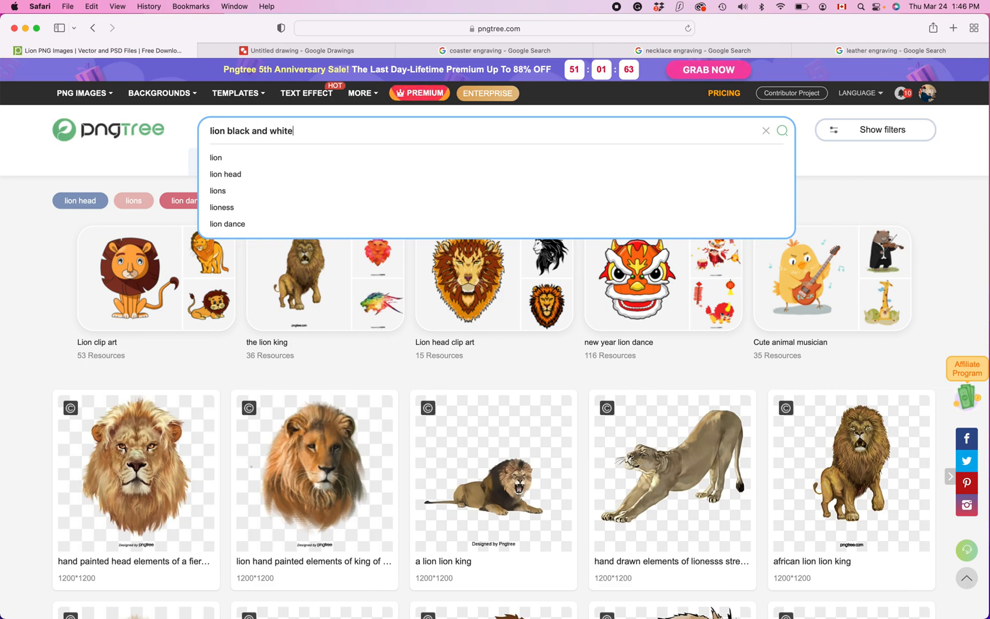
pyautogui.press('Return')
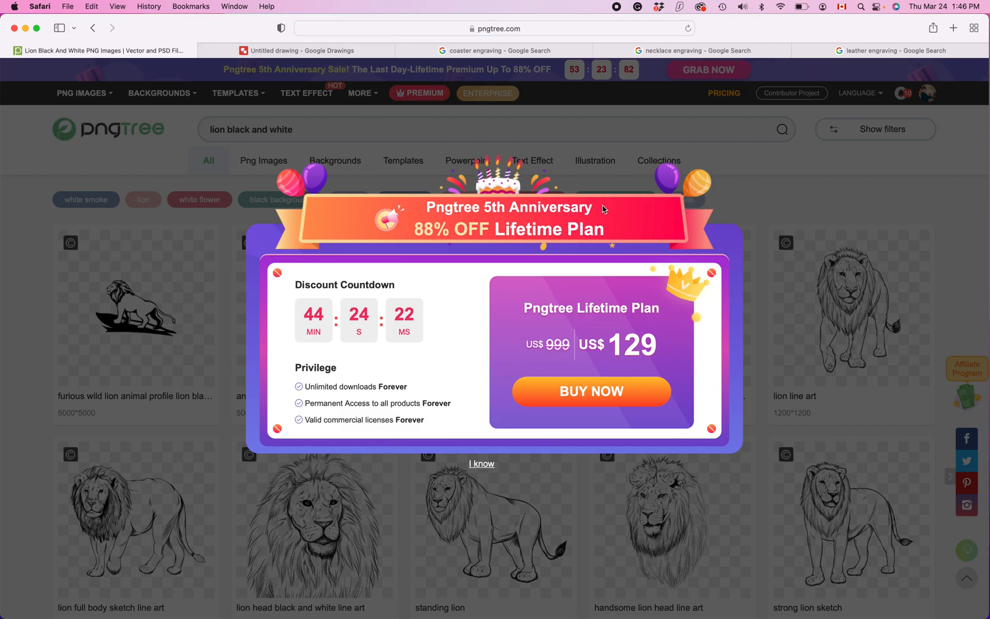
pyautogui.click(481, 464)
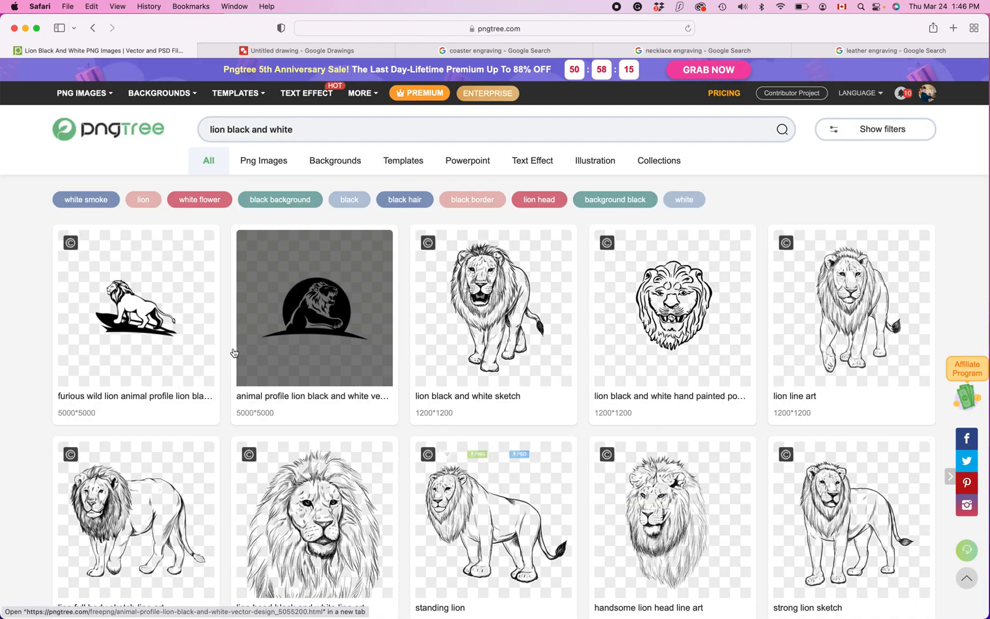
# - Examine the black and white lion search results for line art suited to engraving
pyautogui.scroll(-2, 18, 391)
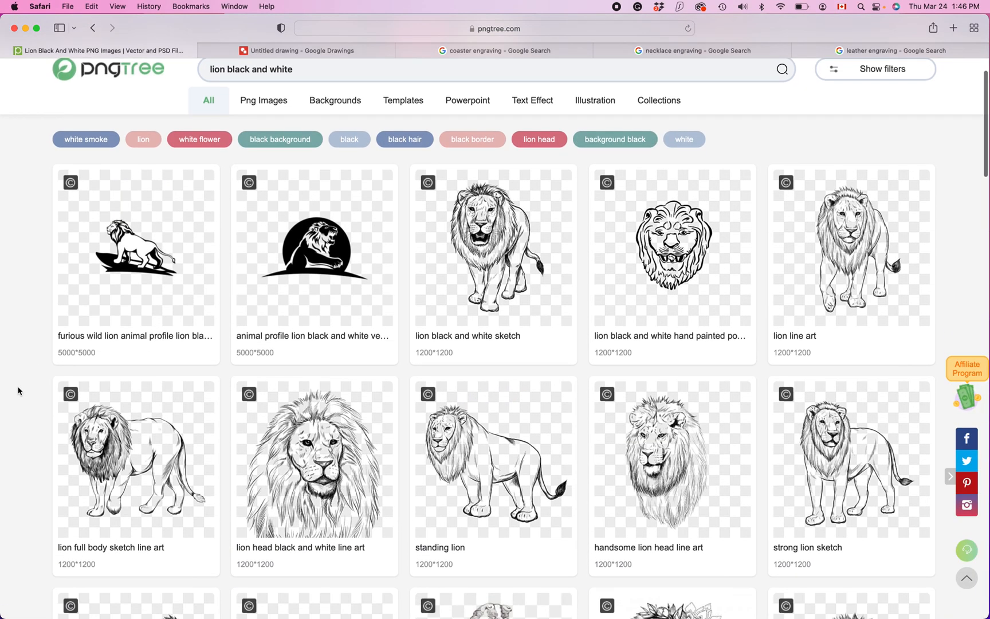
pyautogui.scroll(-5, 78, 308)
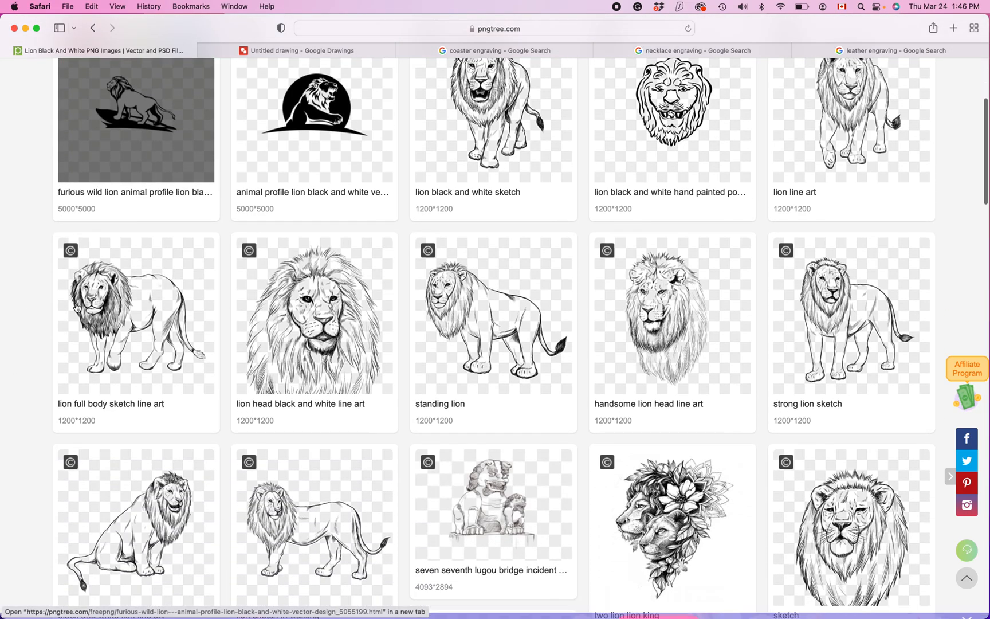
pyautogui.scroll(-8, 78, 308)
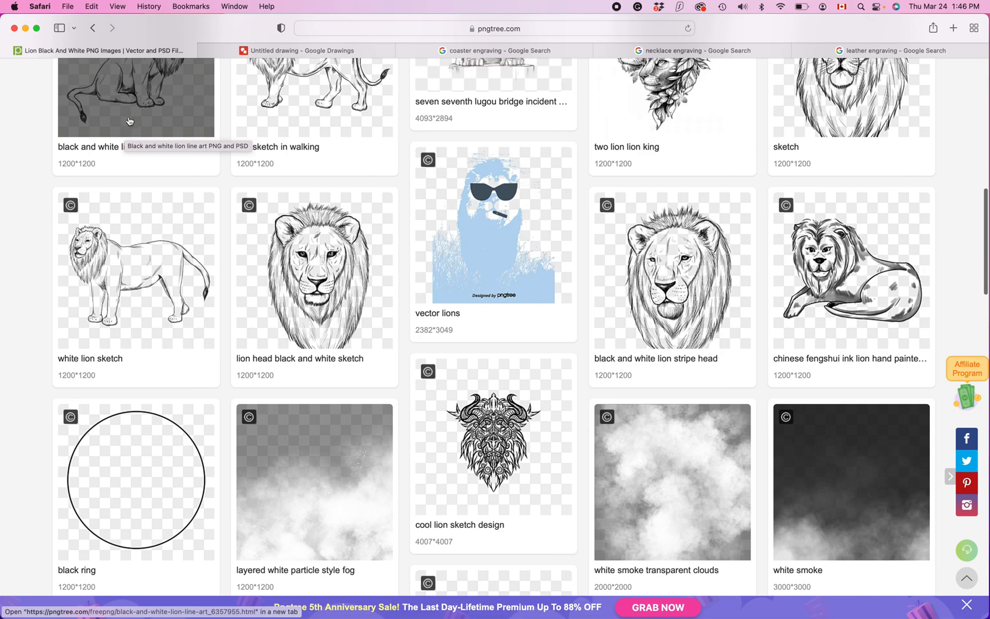
pyautogui.moveTo(489, 239)
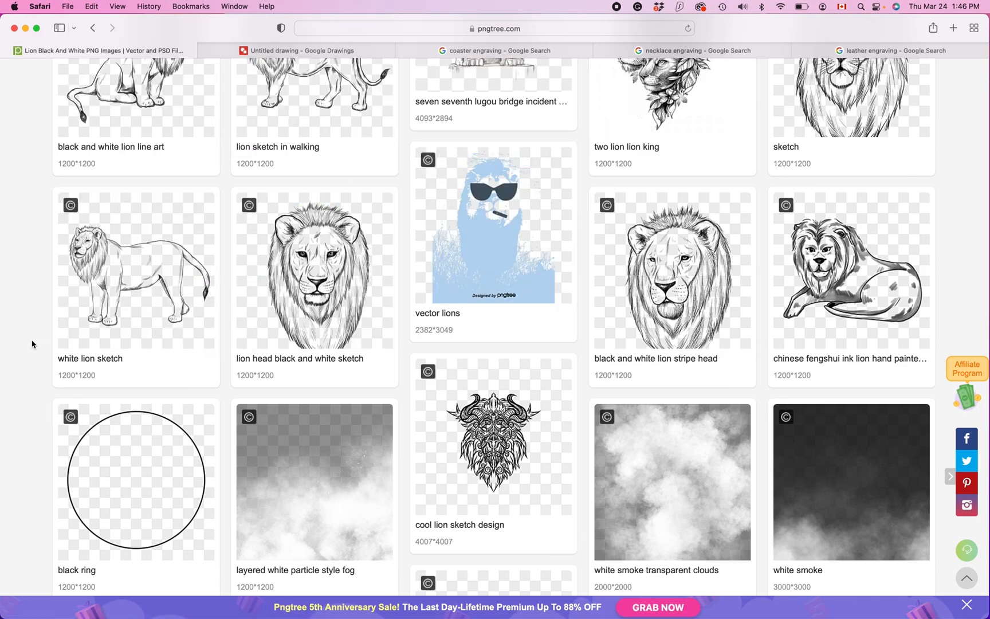
pyautogui.scroll(-8, 32, 343)
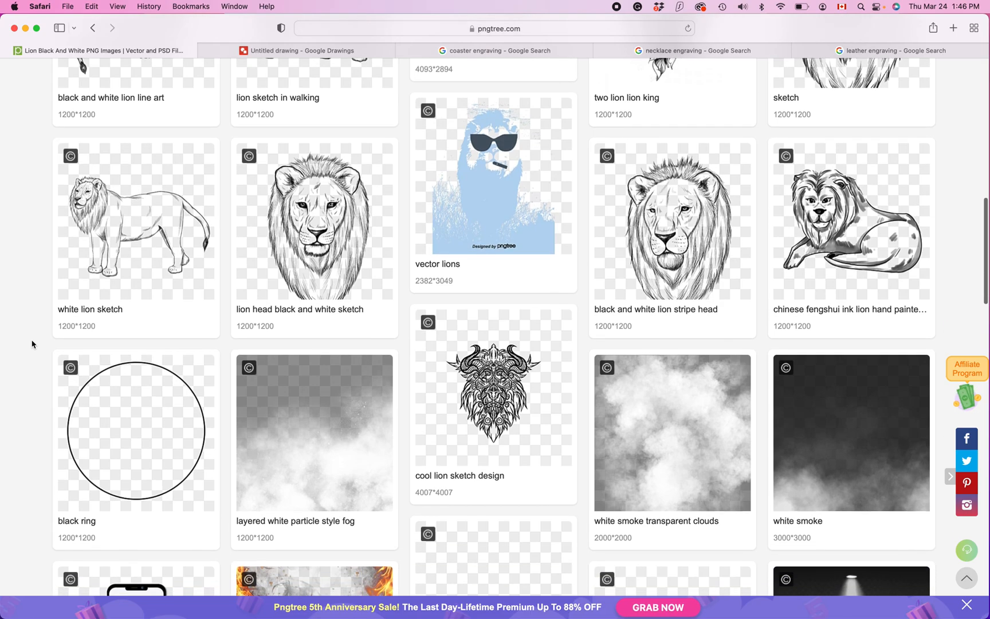
pyautogui.scroll(-2, 32, 344)
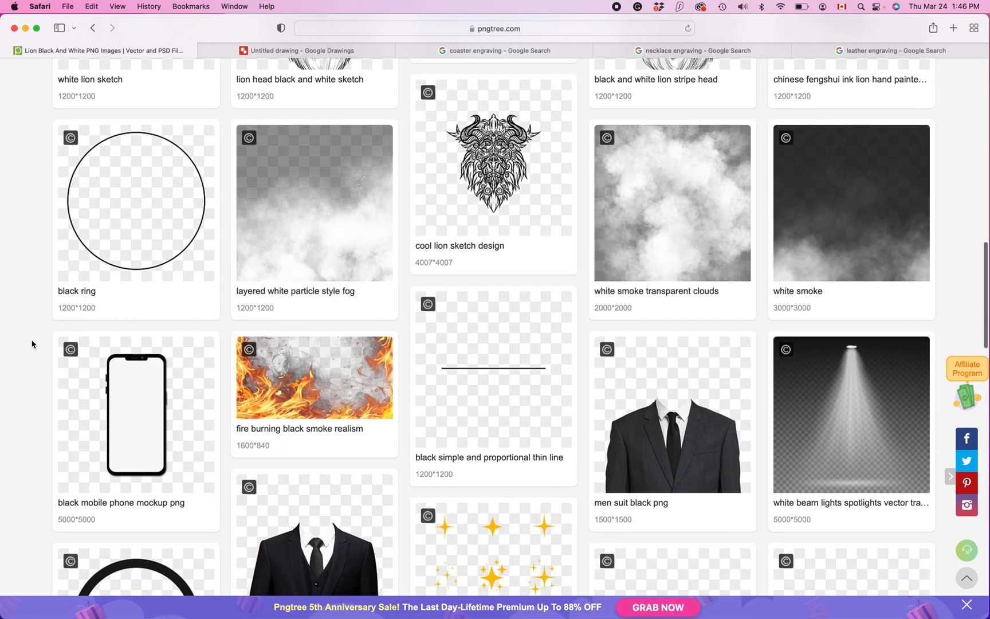
pyautogui.scroll(1, 32, 344)
pyautogui.moveTo(74, 252)
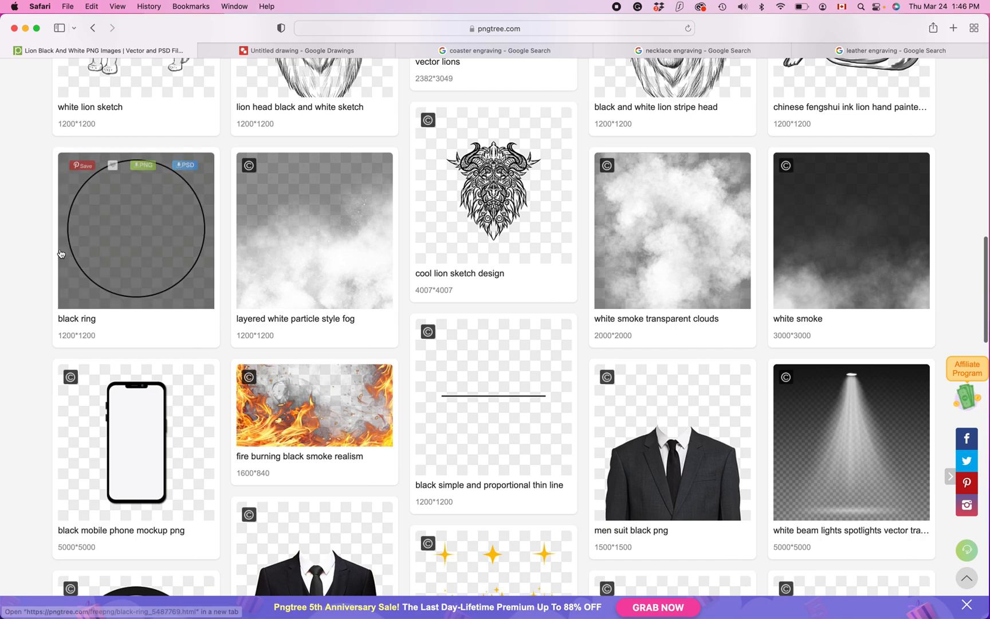
pyautogui.scroll(-8, 73, 253)
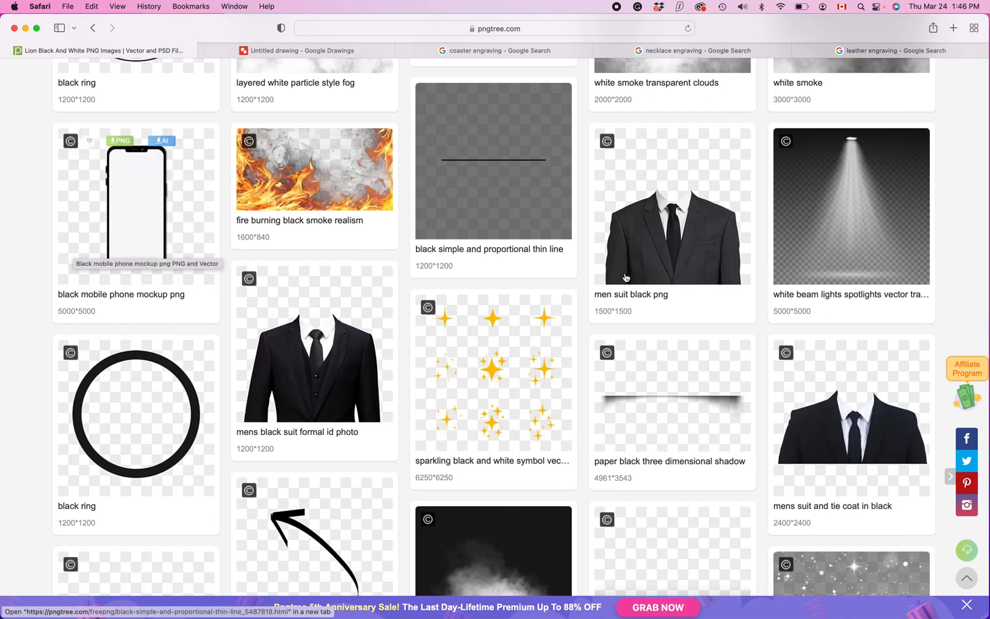
pyautogui.moveTo(670, 265)
pyautogui.moveTo(794, 415)
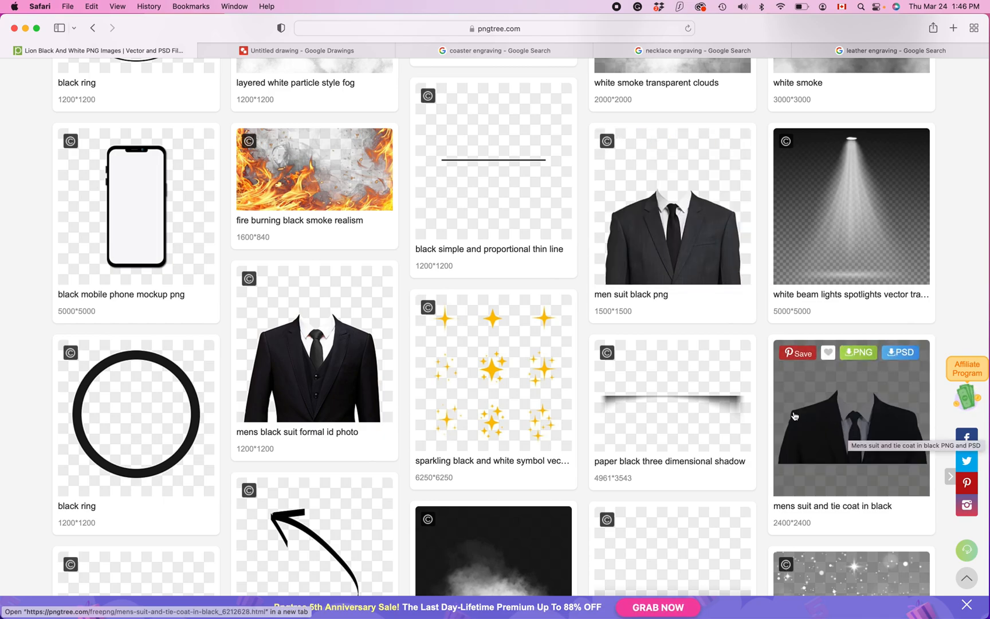
pyautogui.scroll(-10, 777, 443)
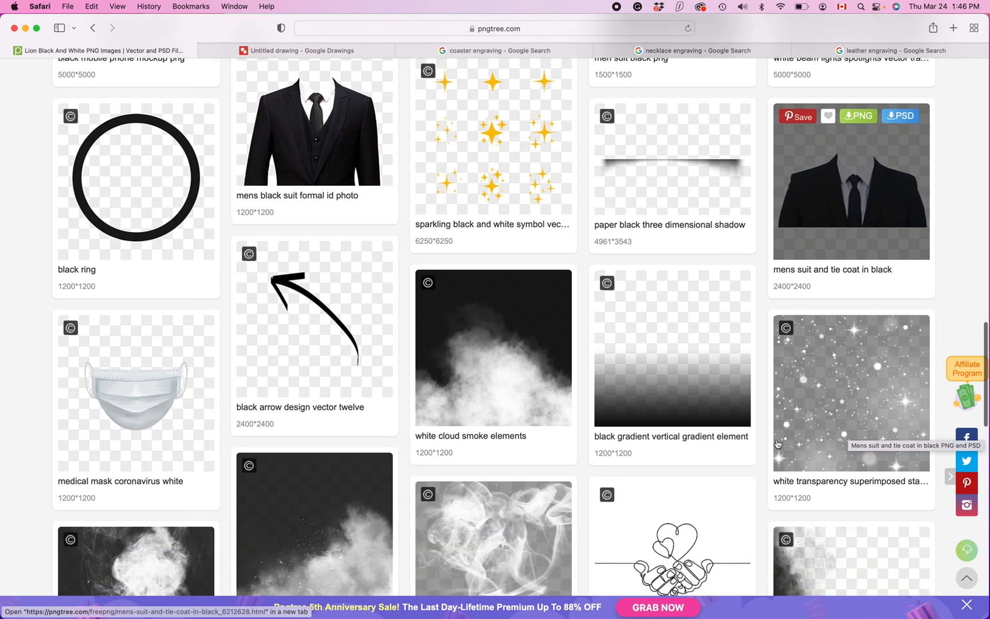
pyautogui.scroll(-6, 777, 443)
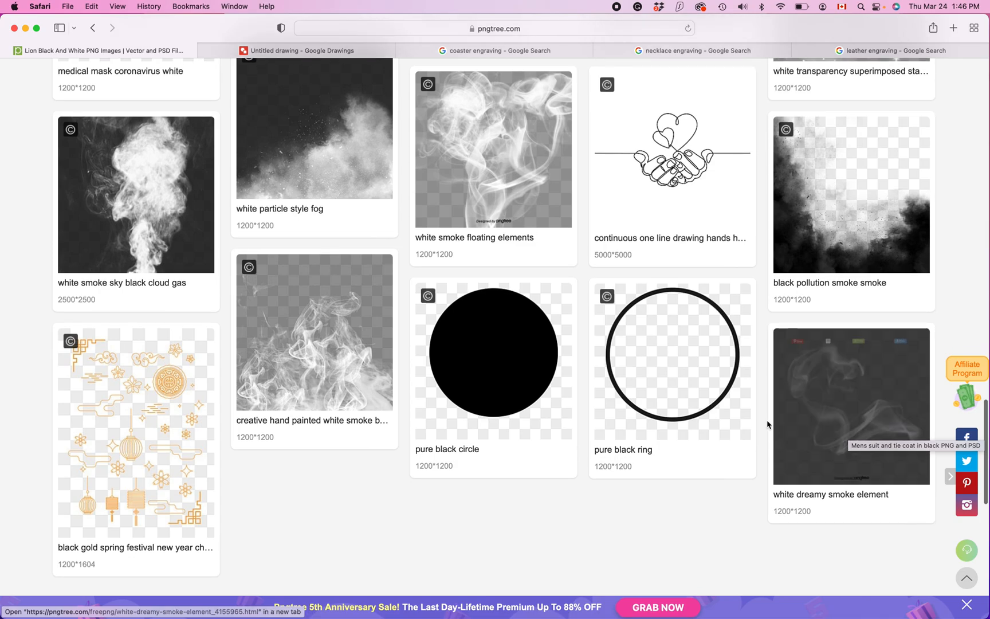
pyautogui.moveTo(693, 378)
# - View the PNG download options for the "two lion lion king" artwork and close them without downloading
pyautogui.scroll(20, 692, 378)
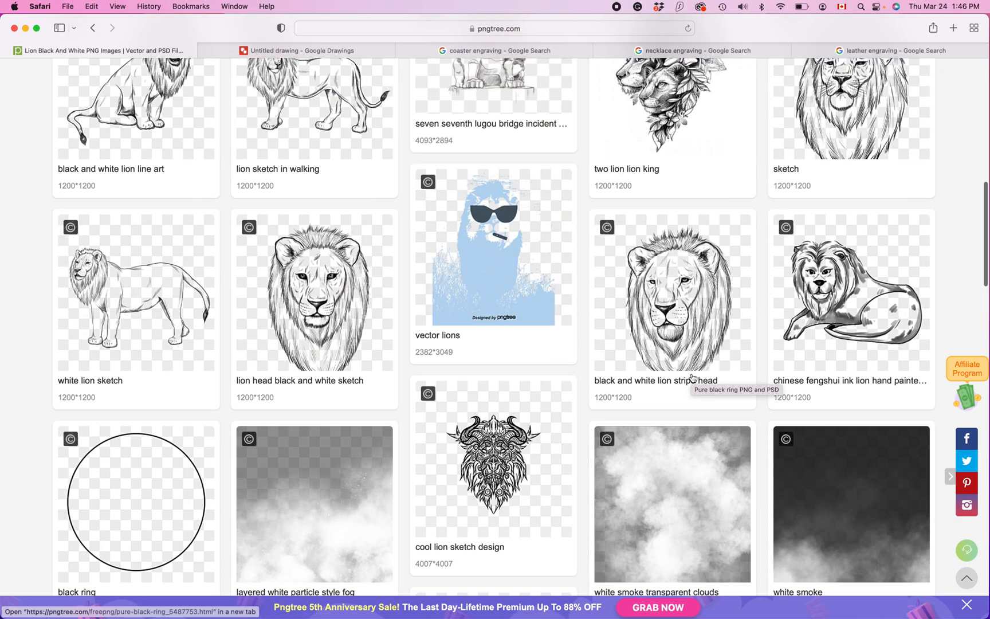
pyautogui.scroll(2, 692, 377)
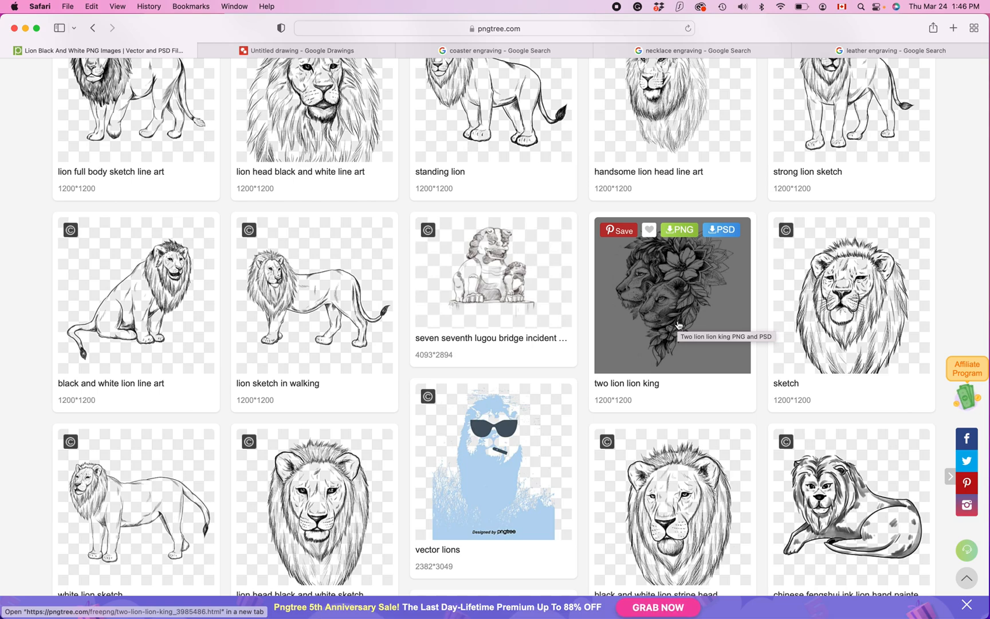
pyautogui.click(680, 231)
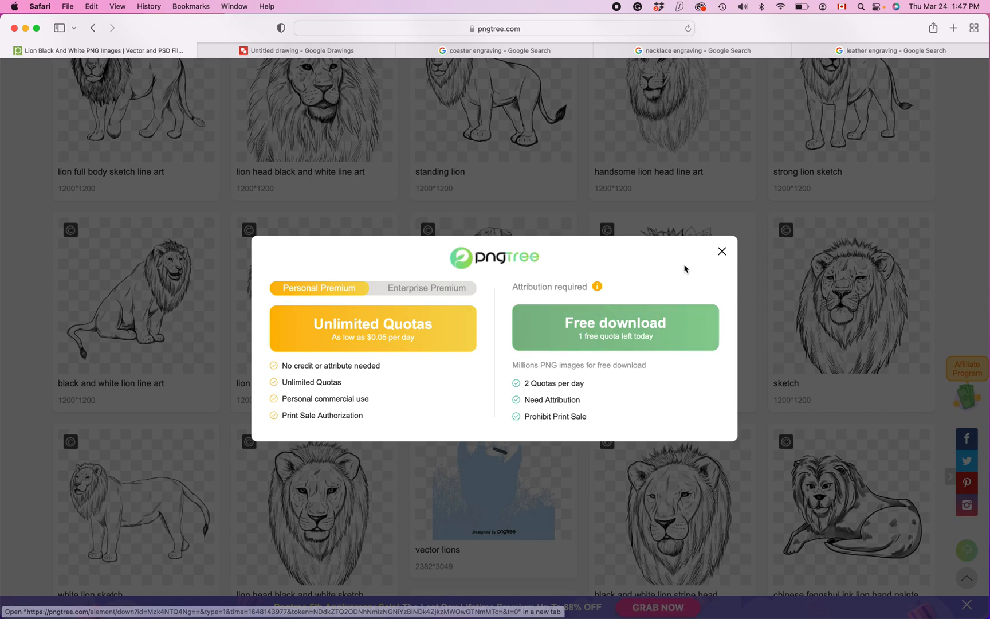
pyautogui.click(721, 252)
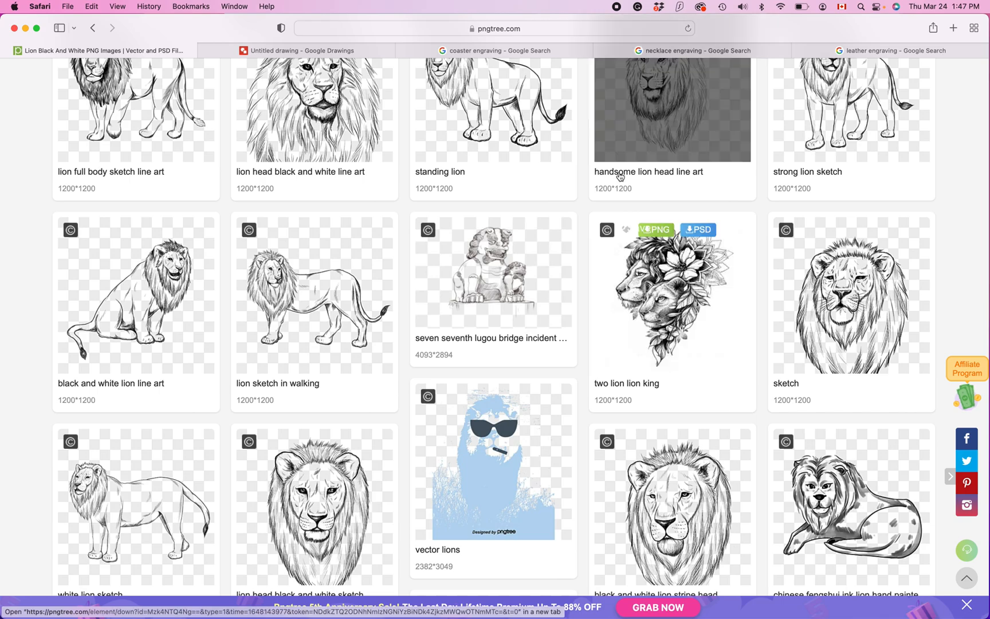
# - Switch to the Google Drawings page and insert the Pngtree two-lion image from the computer's Downloads folder
pyautogui.click(288, 50)
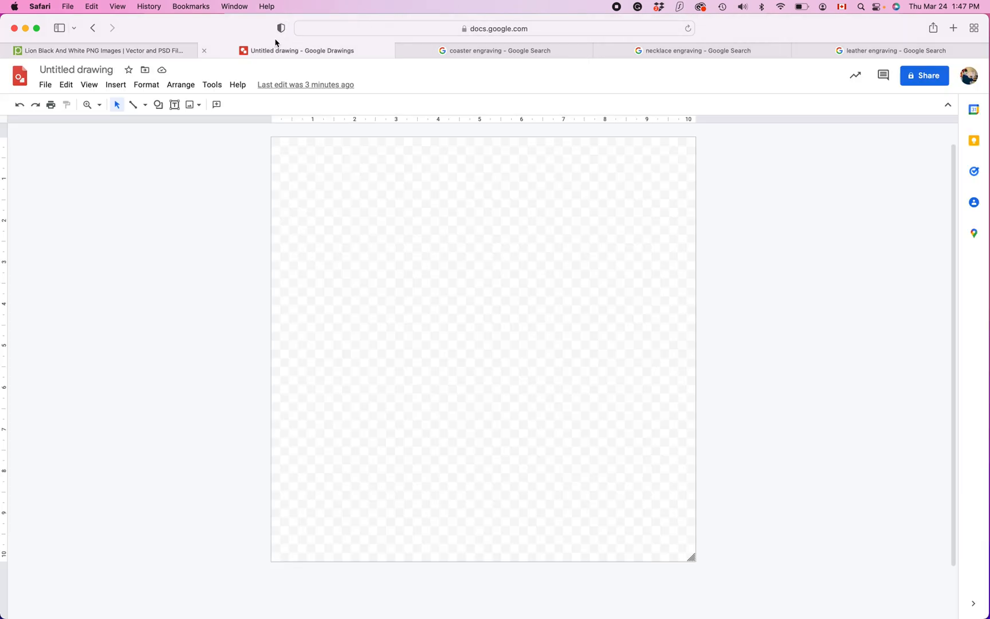
pyautogui.click(117, 87)
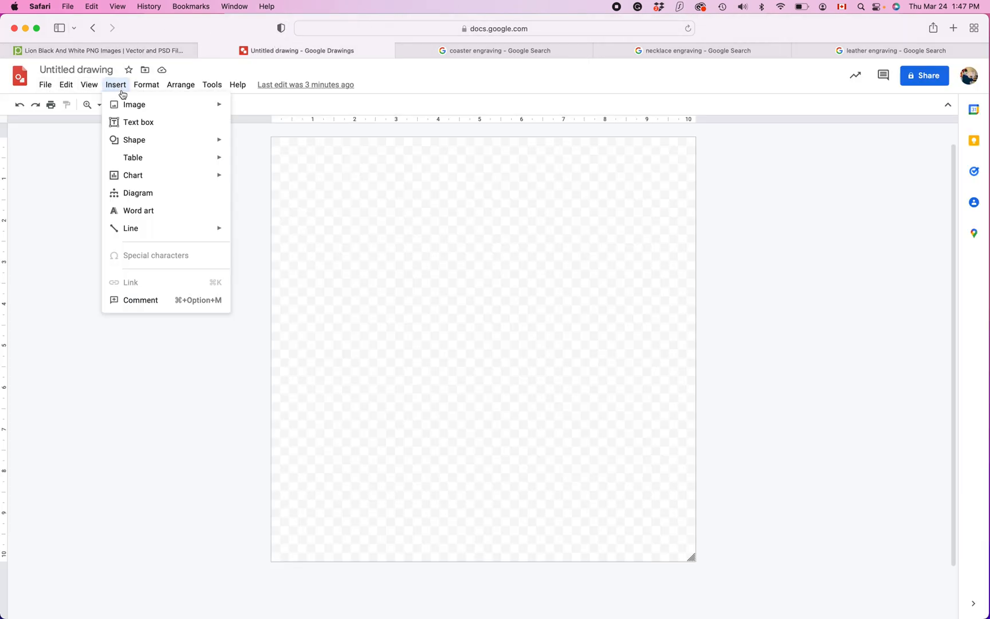
pyautogui.moveTo(204, 106)
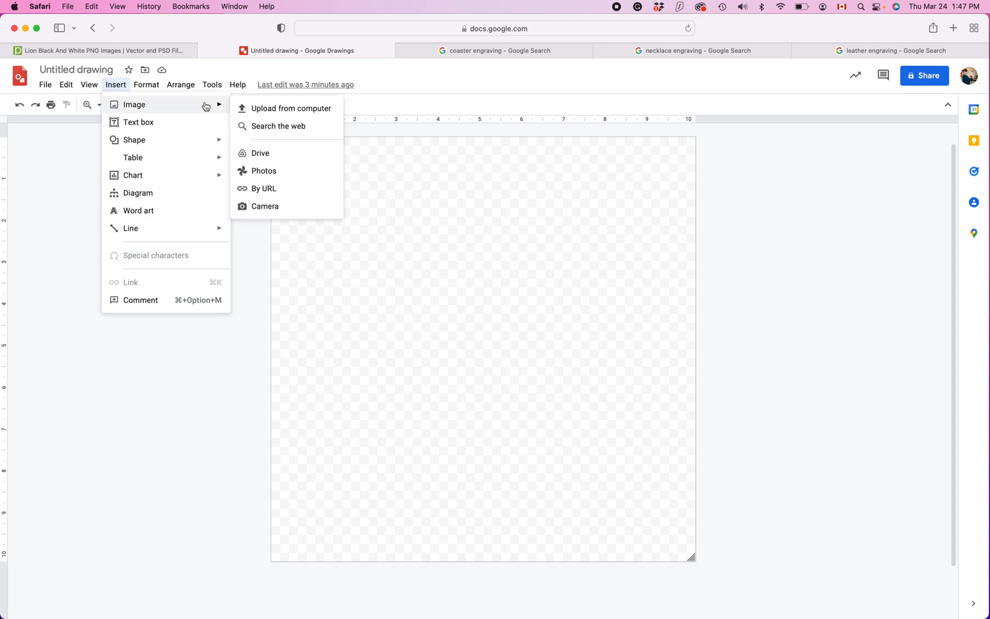
pyautogui.click(263, 109)
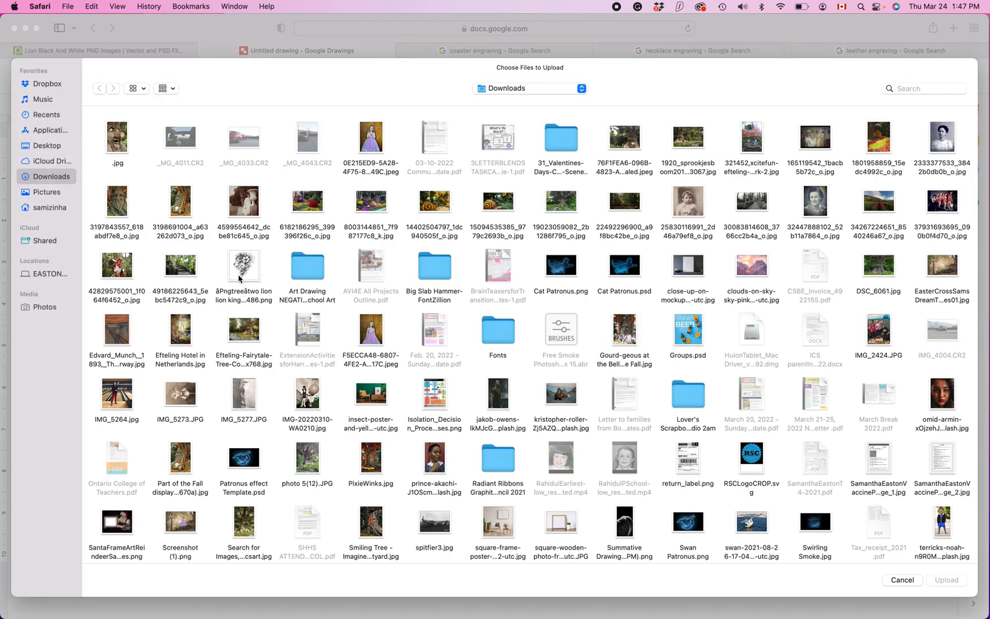
pyautogui.doubleClick(239, 275)
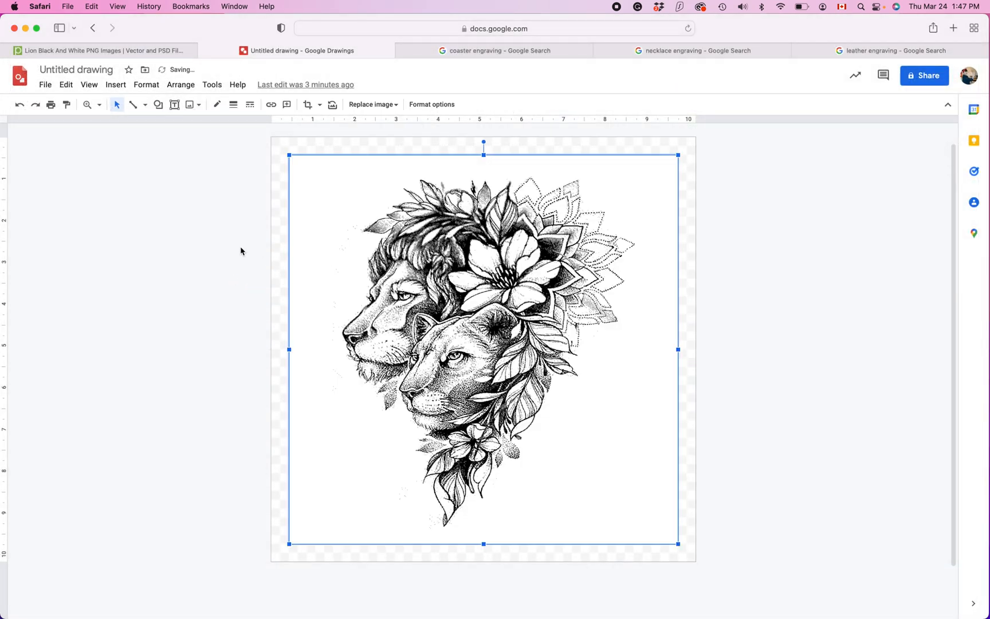
# - Move the lion image slightly down on the canvas and deselect it
pyautogui.click(273, 248)
pyautogui.moveTo(463, 274); pyautogui.dragTo(467, 297)
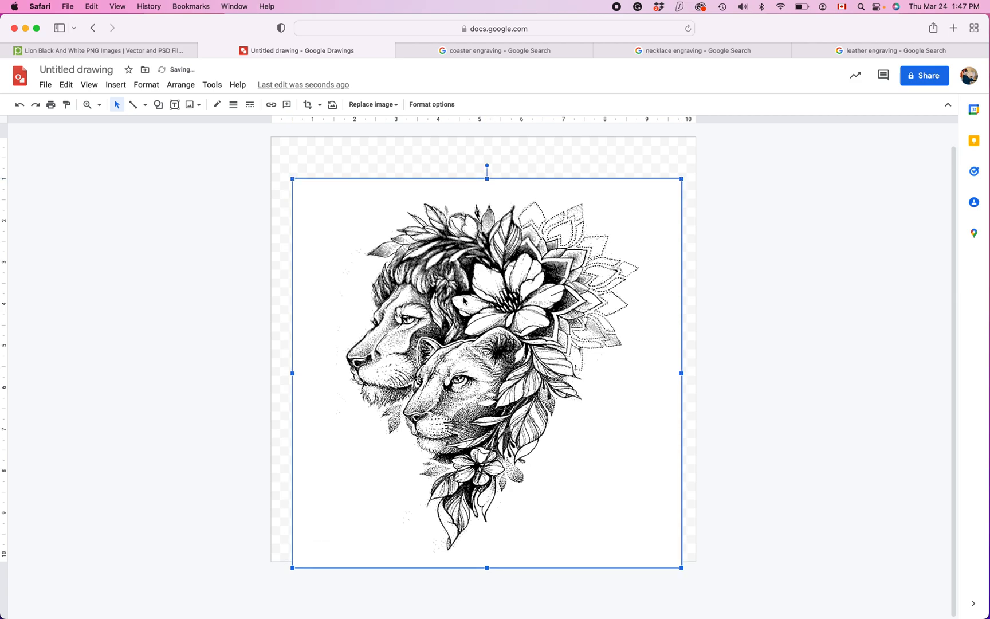
pyautogui.click(217, 427)
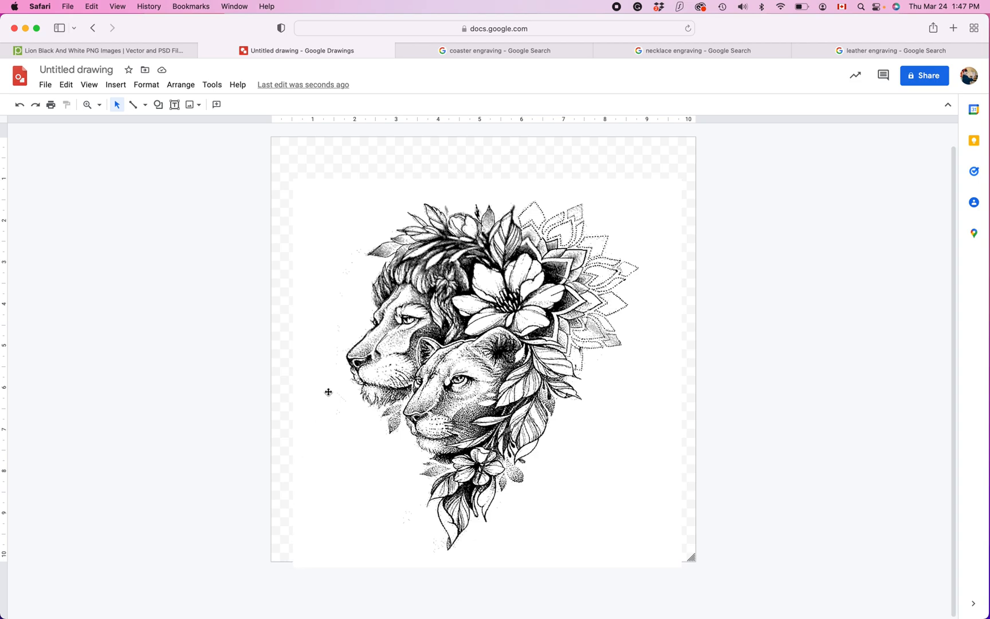
# - Add a text box reading "Hi there!" across the upper part of the lion image
pyautogui.click(175, 107)
pyautogui.click(348, 175)
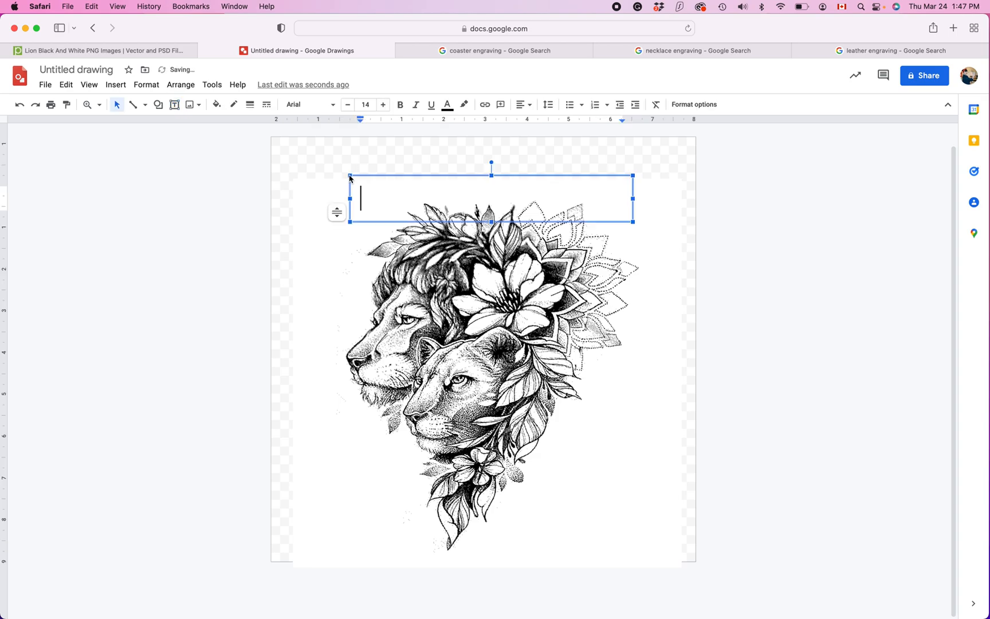
pyautogui.write('Hi there!')
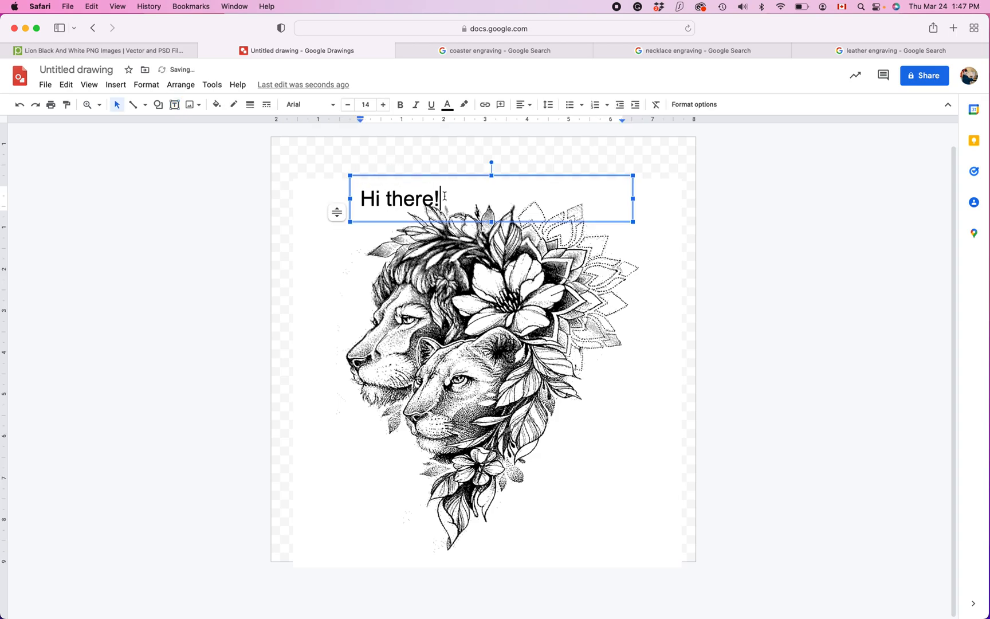
# - Change the font of the "Hi there!" text to Pacifico
pyautogui.moveTo(445, 196); pyautogui.dragTo(316, 199)
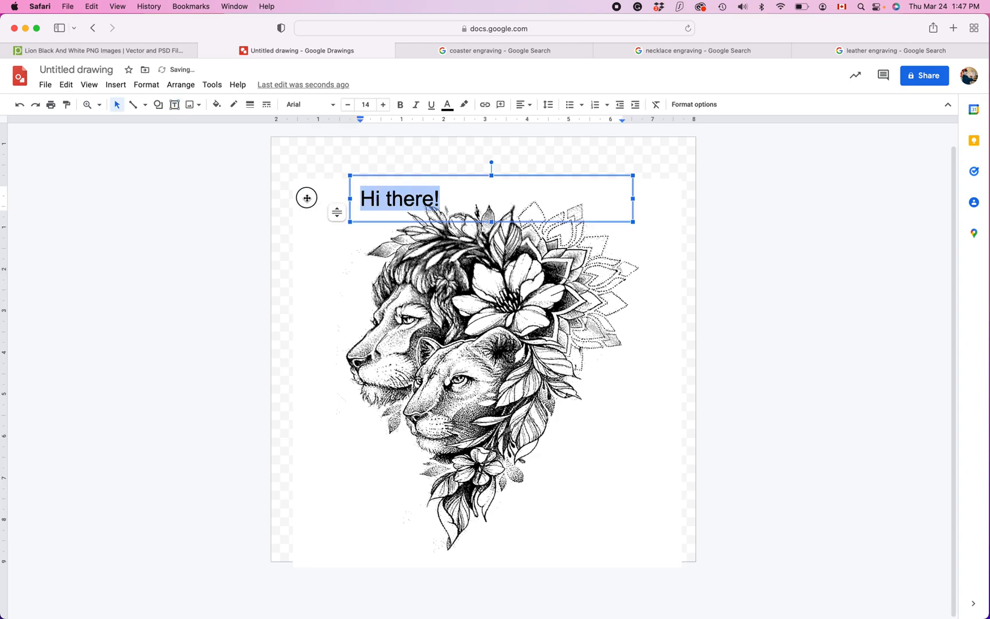
pyautogui.click(315, 108)
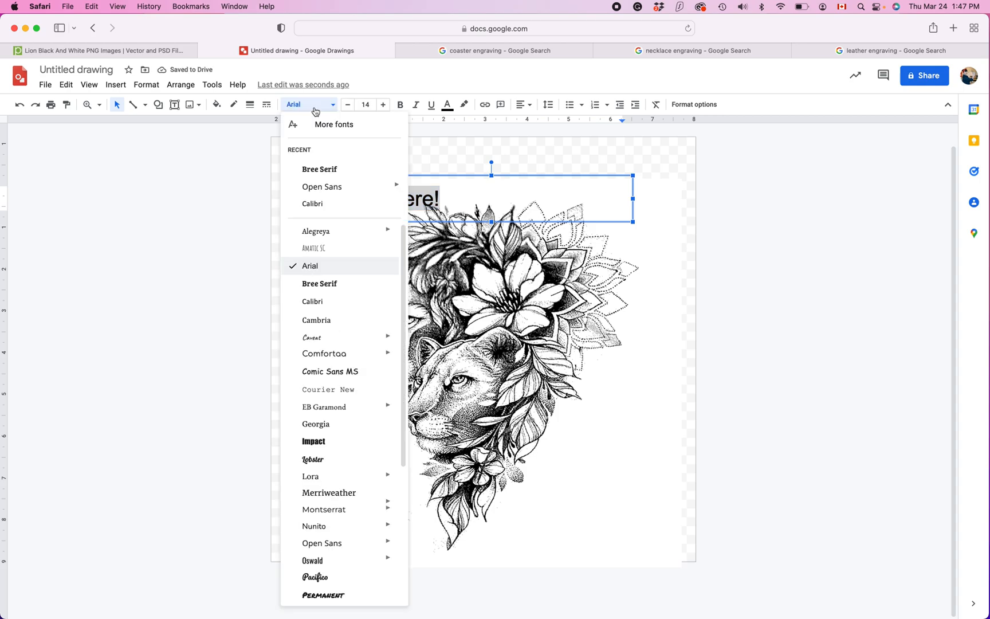
pyautogui.scroll(-5, 330, 326)
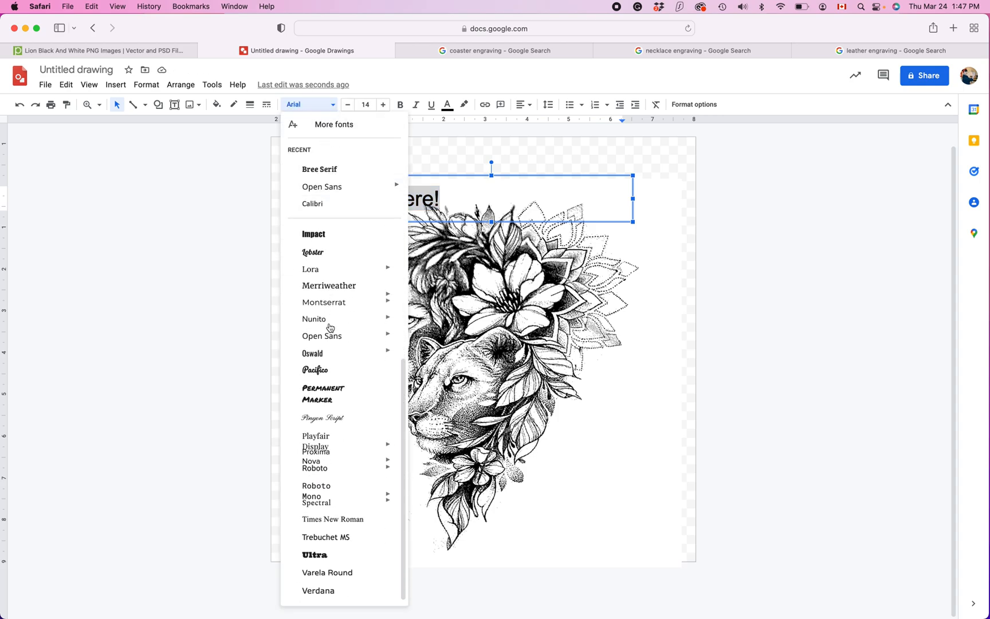
pyautogui.click(329, 373)
# - Browse the additional fonts available for the text and close the Fonts dialog without adding any
pyautogui.click(308, 106)
pyautogui.click(331, 125)
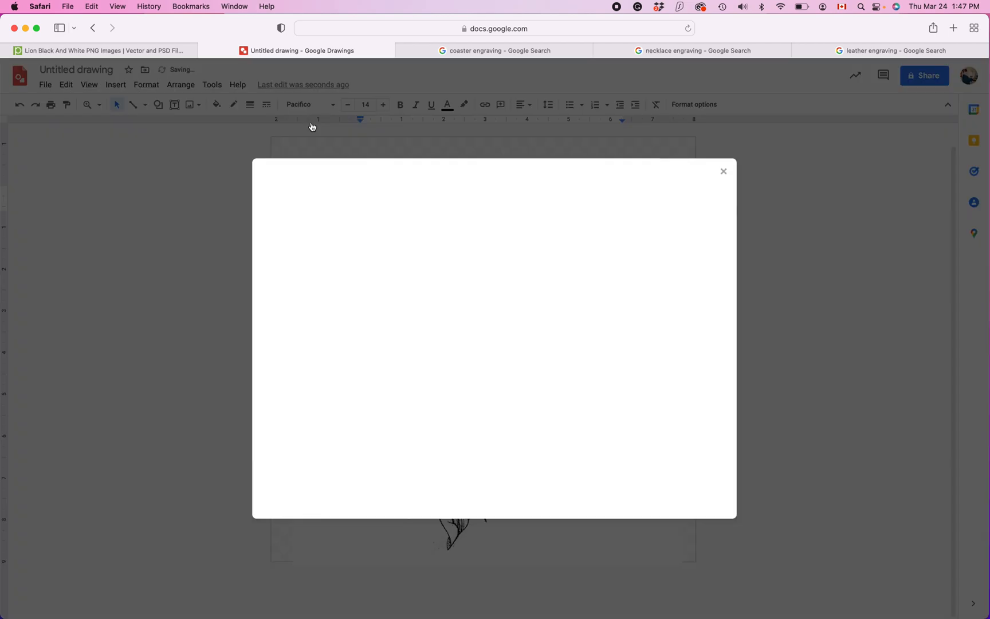
pyautogui.scroll(-5, 392, 315)
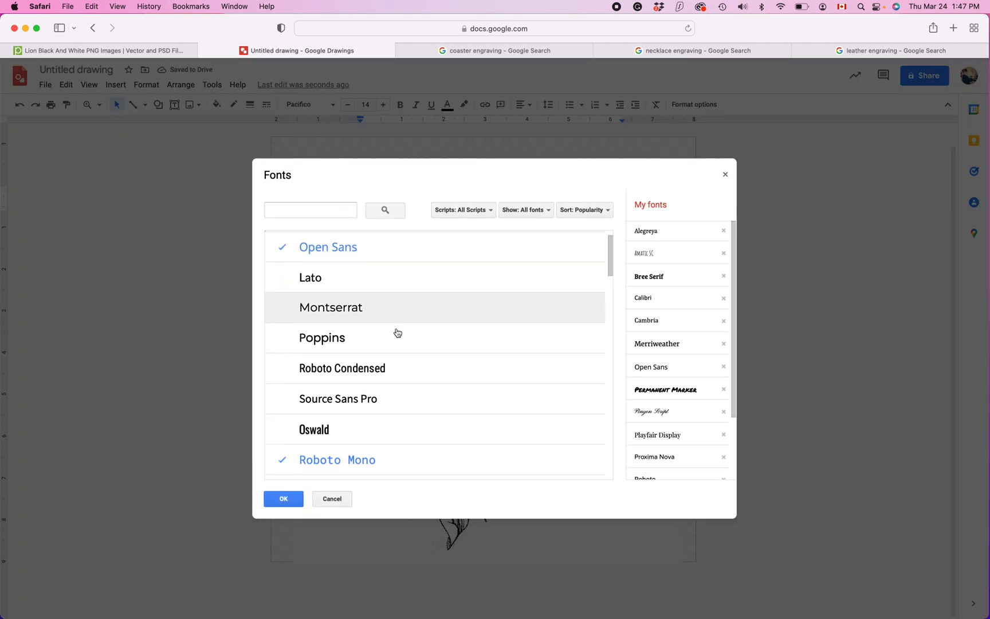
pyautogui.scroll(-2, 698, 352)
pyautogui.scroll(3, 698, 352)
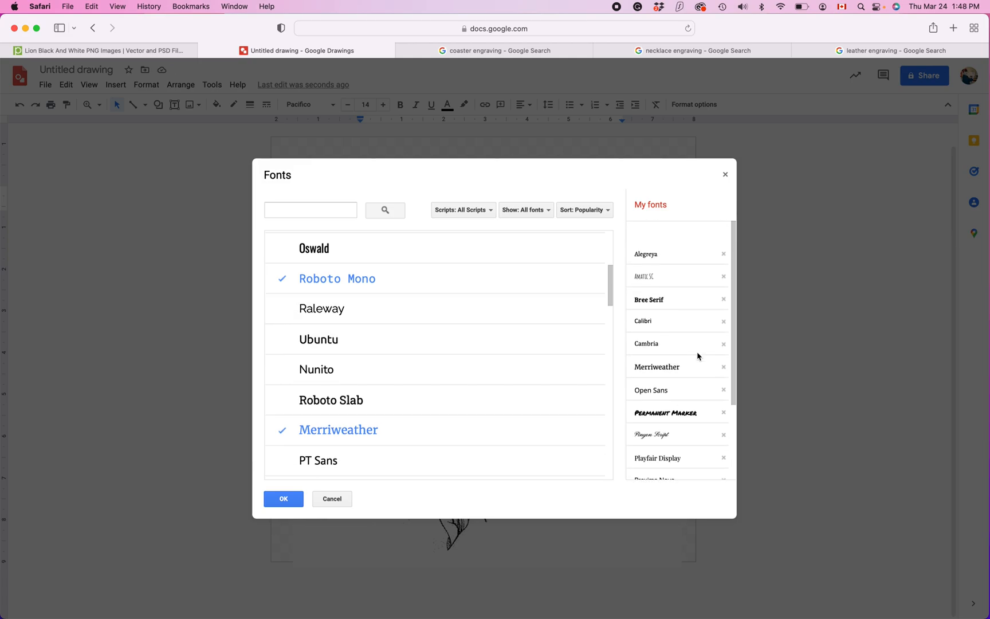
pyautogui.scroll(-10, 462, 333)
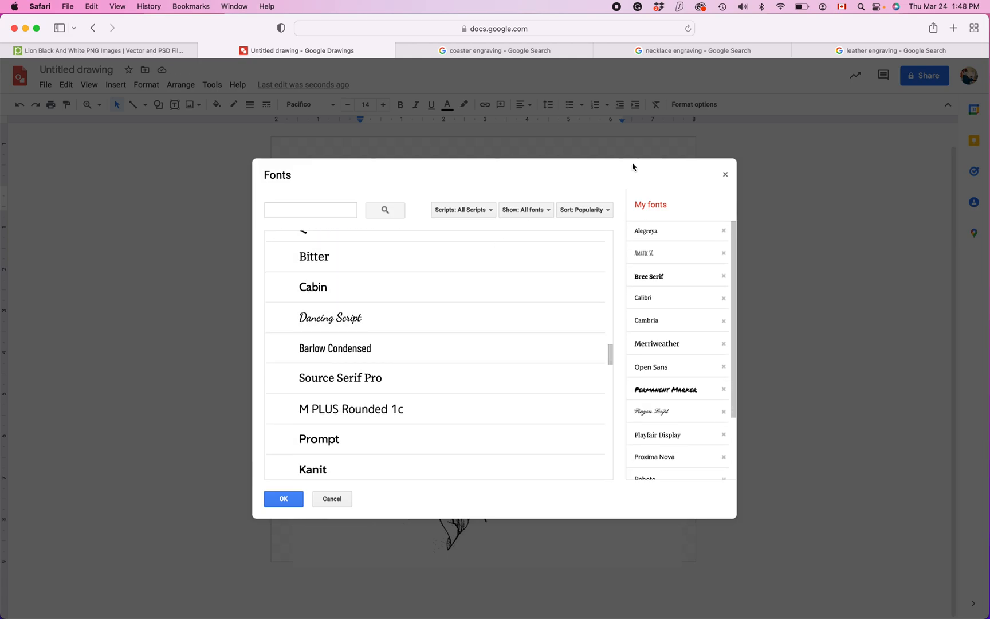
pyautogui.click(726, 176)
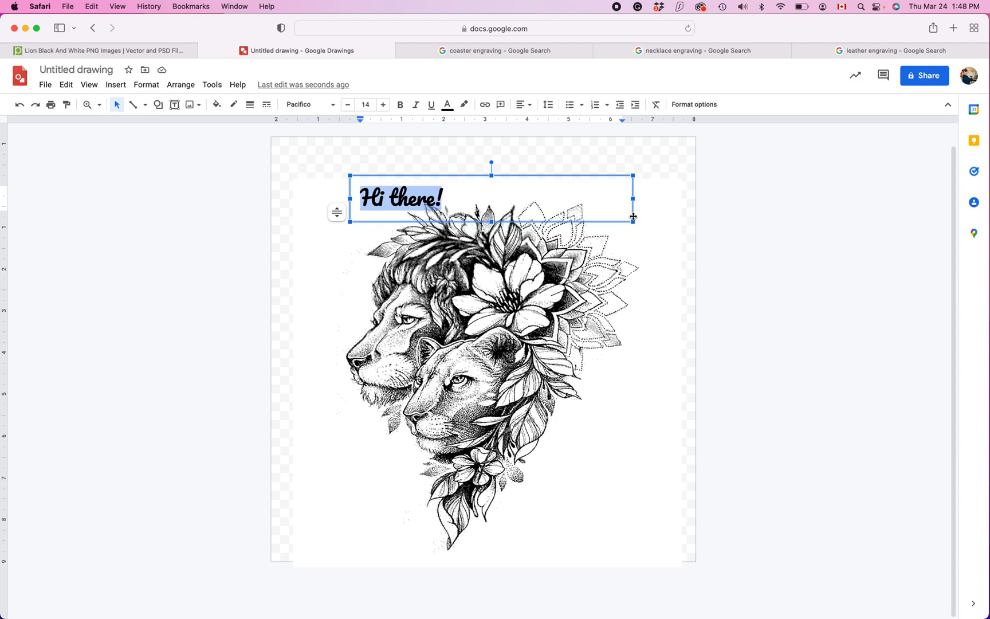
# - Widen the "Hi there!" text box past the canvas's right edge and set the text size to 39
pyautogui.moveTo(633, 222); pyautogui.dragTo(875, 374)
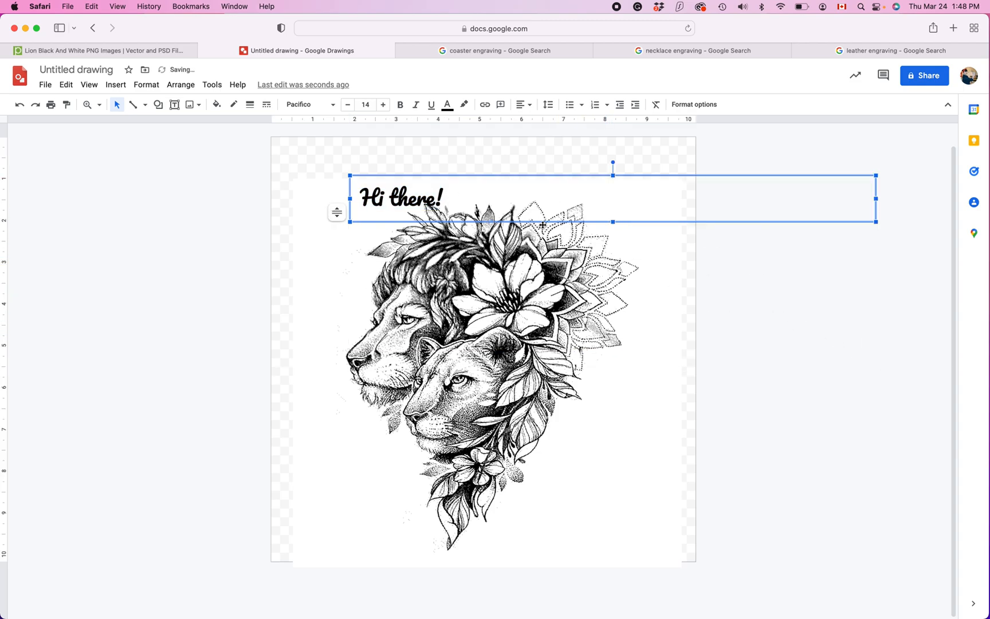
pyautogui.tripleClick(421, 200)
pyautogui.click(383, 105)
pyautogui.click(383, 105)
pyautogui.click(384, 105)
pyautogui.click(383, 104)
pyautogui.click(383, 105)
pyautogui.click(383, 105)
pyautogui.click(383, 105)
pyautogui.click(384, 105)
pyautogui.click(384, 105)
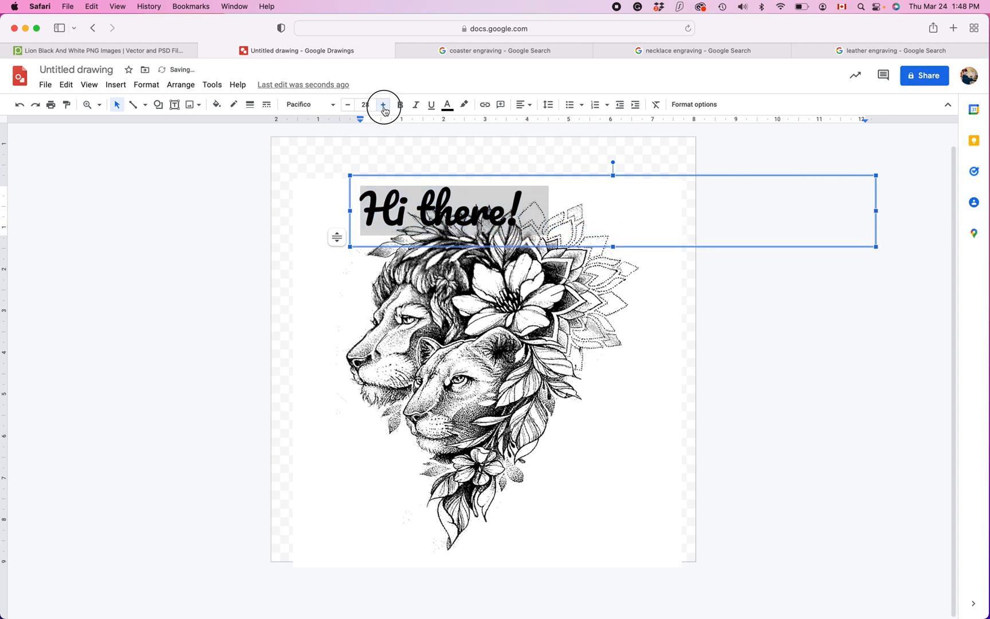
pyautogui.click(384, 105)
pyautogui.click(383, 105)
pyautogui.click(383, 105)
pyautogui.click(384, 105)
pyautogui.click(384, 109)
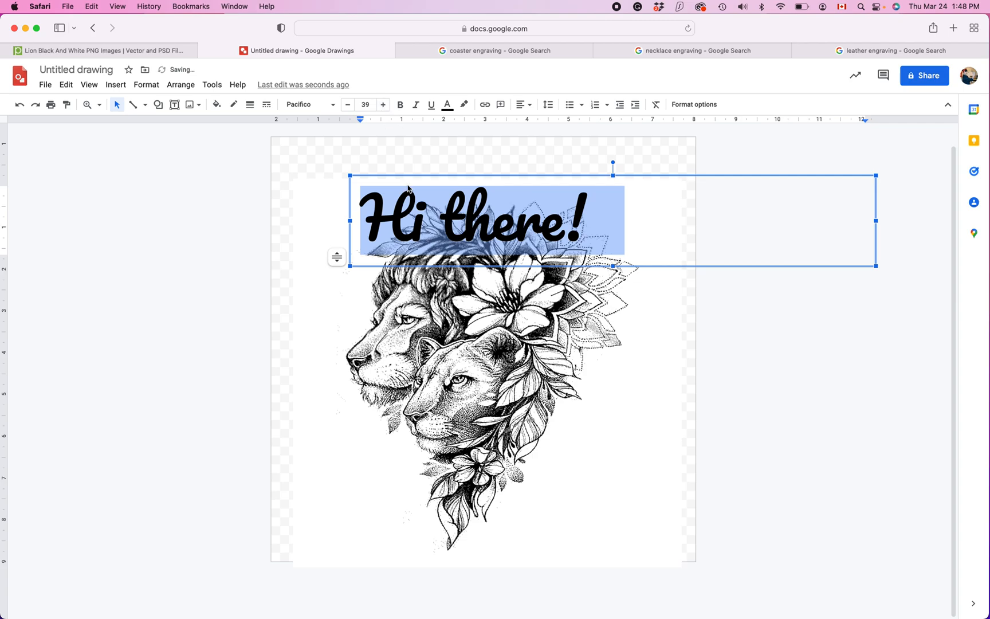
# - Move the "Hi there!" text box up and slightly right so it sits above the lions, and deselect it
pyautogui.click(240, 294)
pyautogui.moveTo(445, 246); pyautogui.dragTo(342, 293)
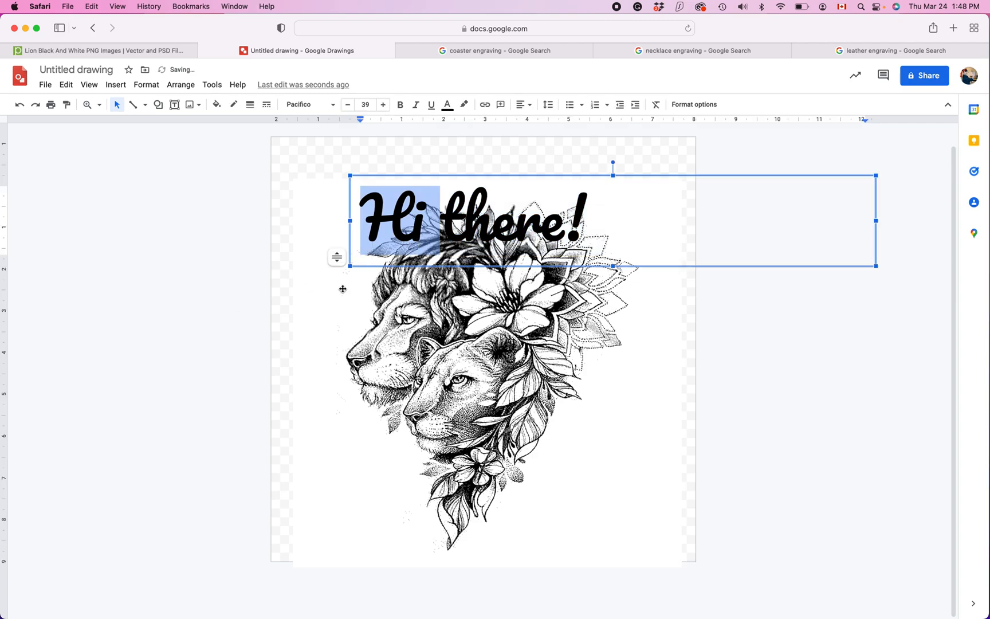
pyautogui.click(295, 155)
pyautogui.doubleClick(374, 196)
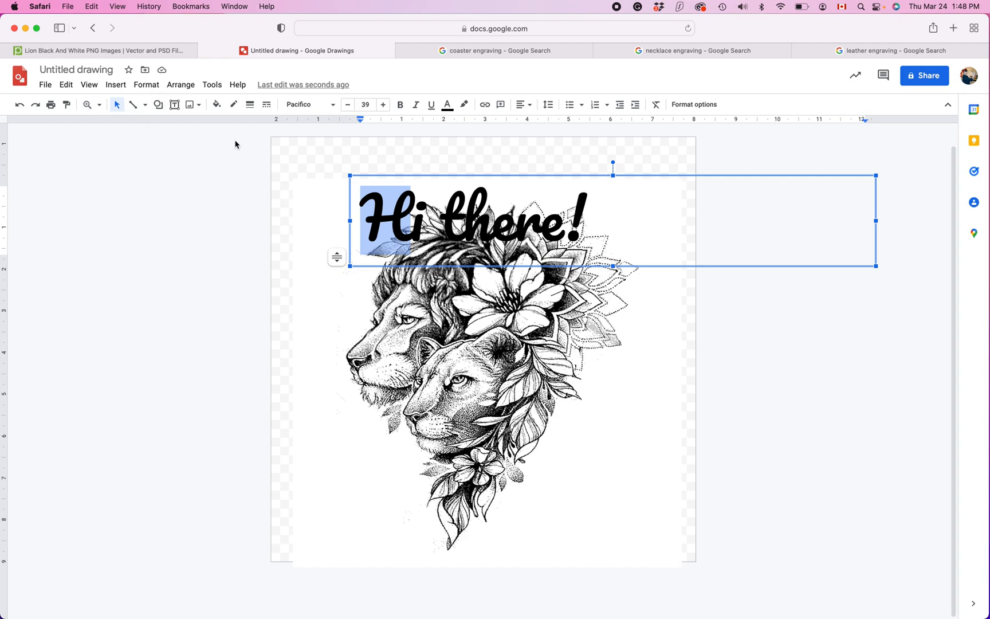
pyautogui.click(308, 172)
pyautogui.moveTo(352, 208)
pyautogui.mouseDown()
pyautogui.moveTo(376, 308)
pyautogui.moveTo(301, 481)
pyautogui.moveTo(309, 504)
pyautogui.moveTo(493, 508)
pyautogui.moveTo(305, 148)
pyautogui.moveTo(303, 168)
pyautogui.moveTo(382, 167)
pyautogui.mouseUp()
pyautogui.click(192, 324)
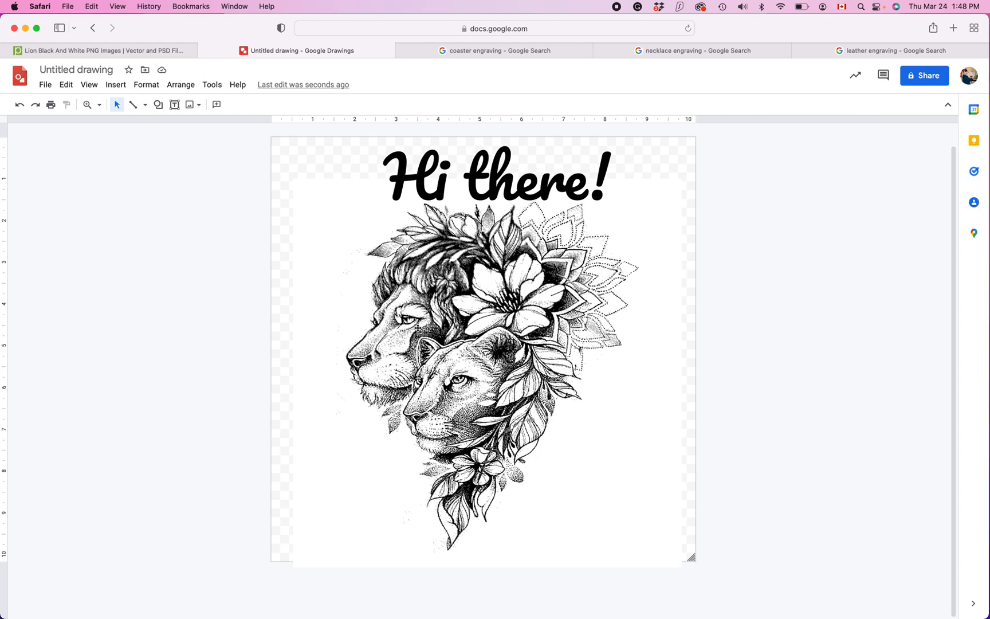
# - Inspect the artwork up close and download the drawing as a PDF document
pyautogui.scroll(5, 418, 328)
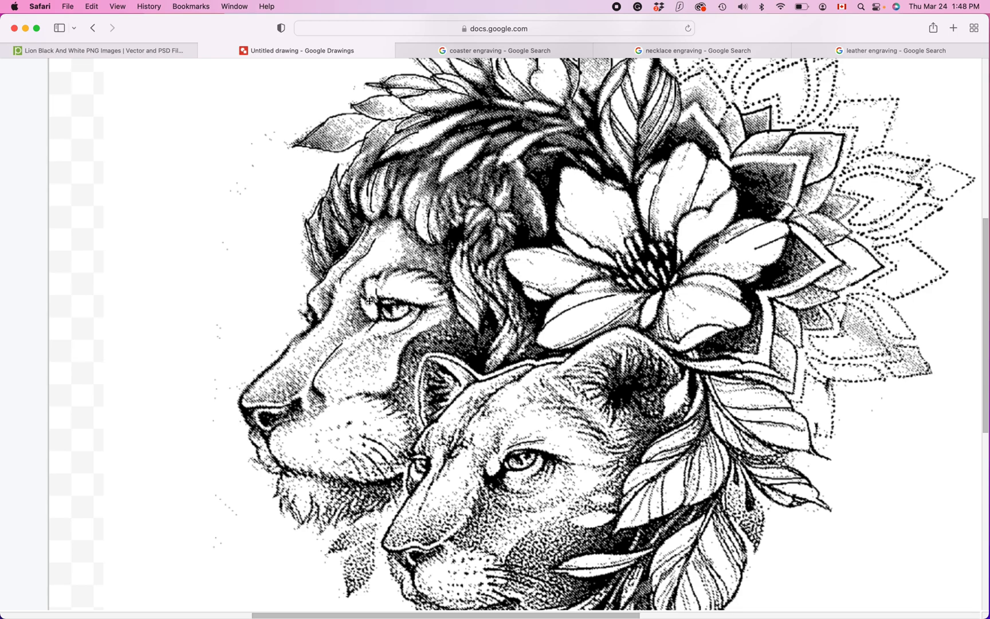
pyautogui.scroll(-2, 370, 301)
pyautogui.scroll(-5, 370, 301)
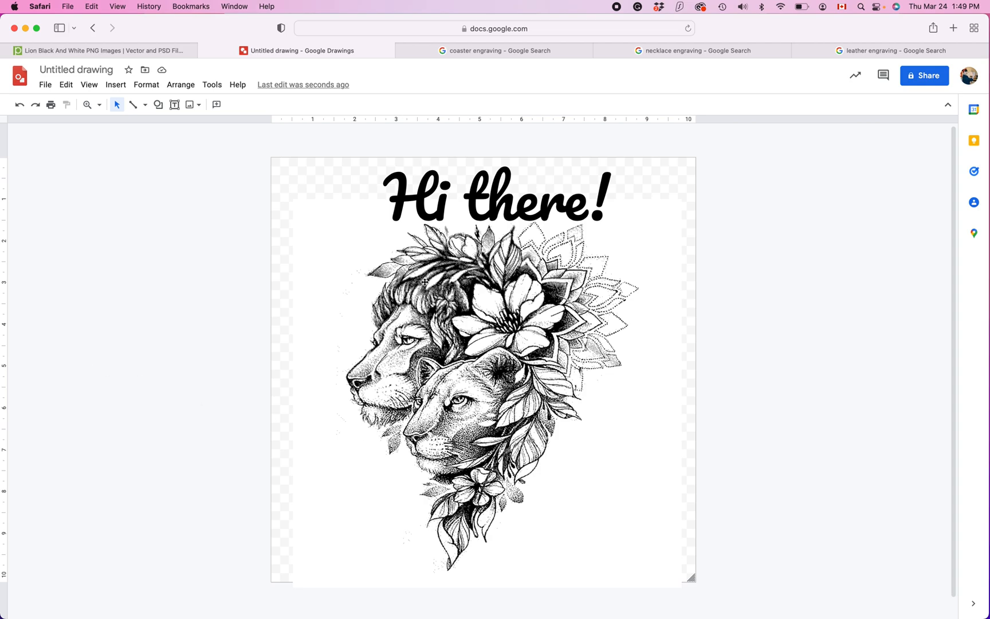
pyautogui.click(45, 85)
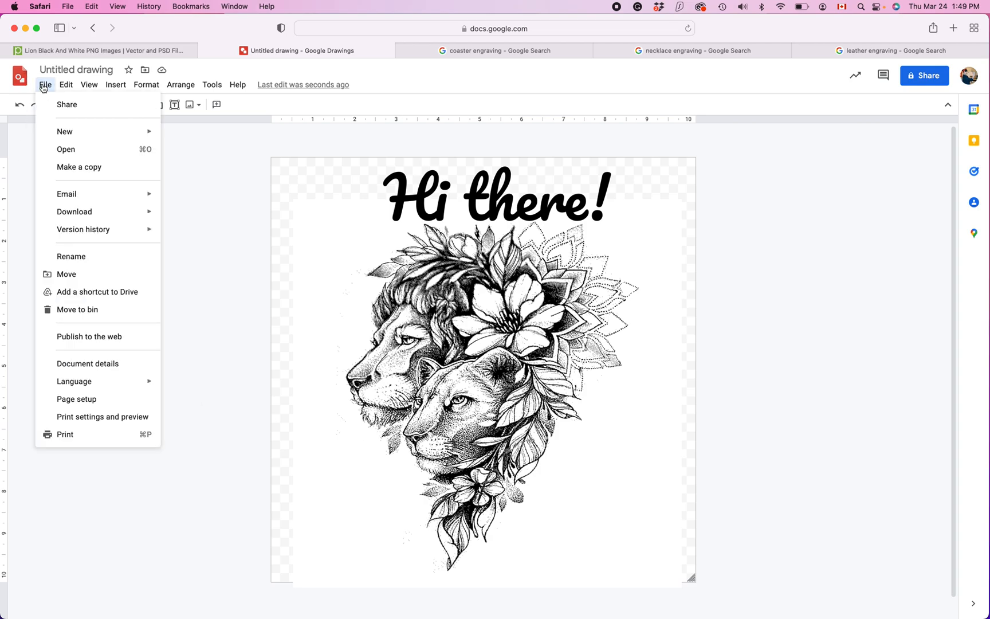
pyautogui.moveTo(124, 212)
pyautogui.click(197, 215)
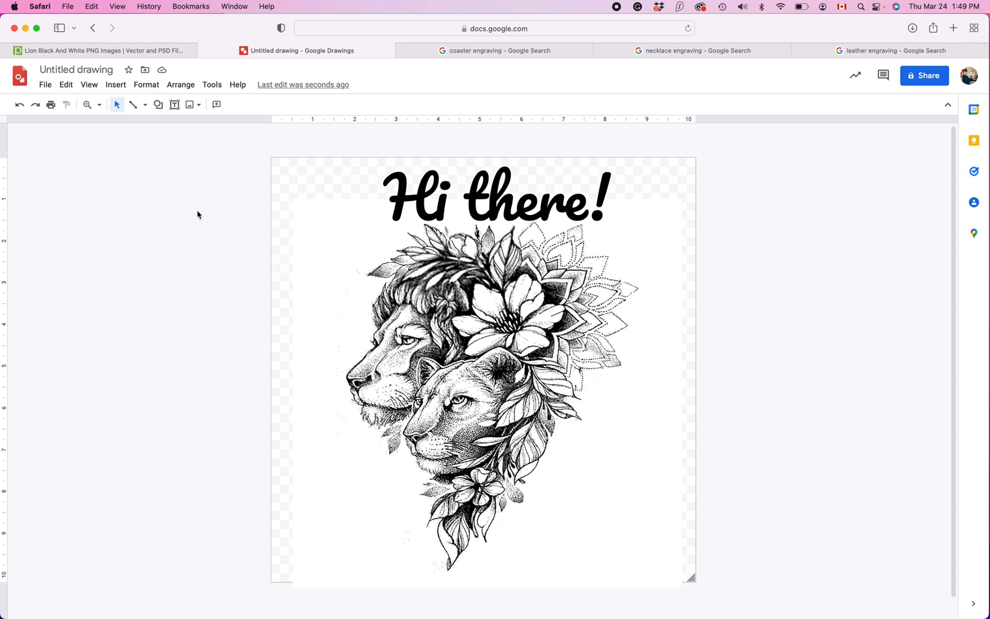
# - Check the downloaded Untitled drawing-2.pdf in Acrobat with the default reading options, close it and clear the browser's download list
pyautogui.click(912, 28)
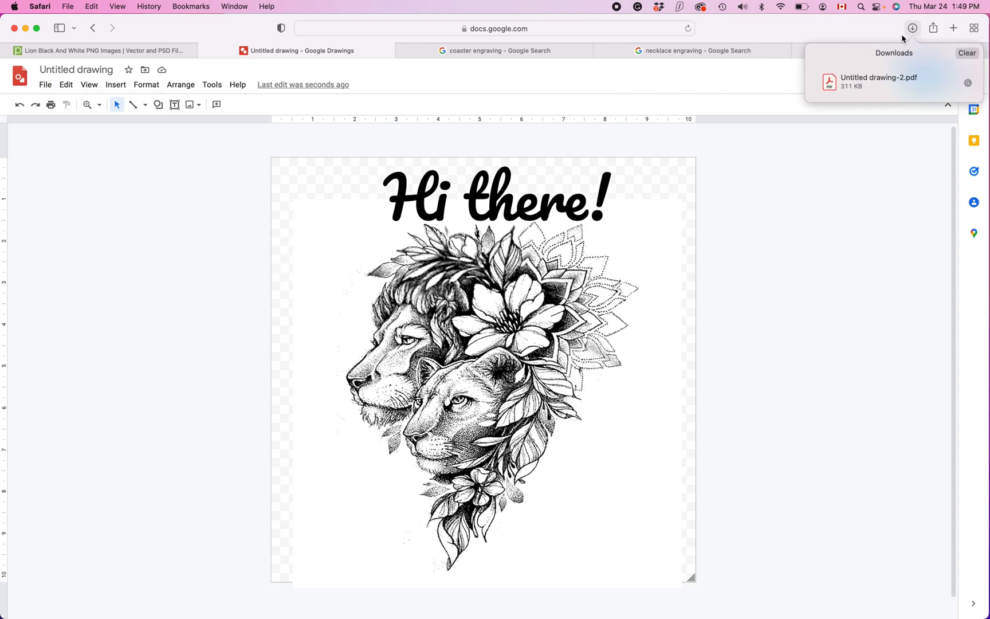
pyautogui.doubleClick(873, 84)
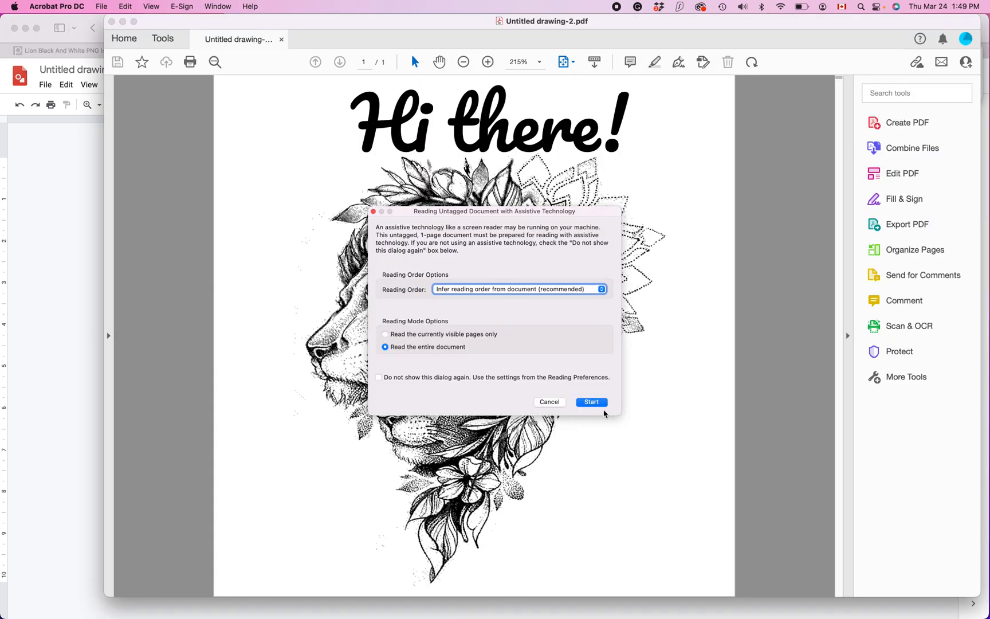
pyautogui.click(599, 403)
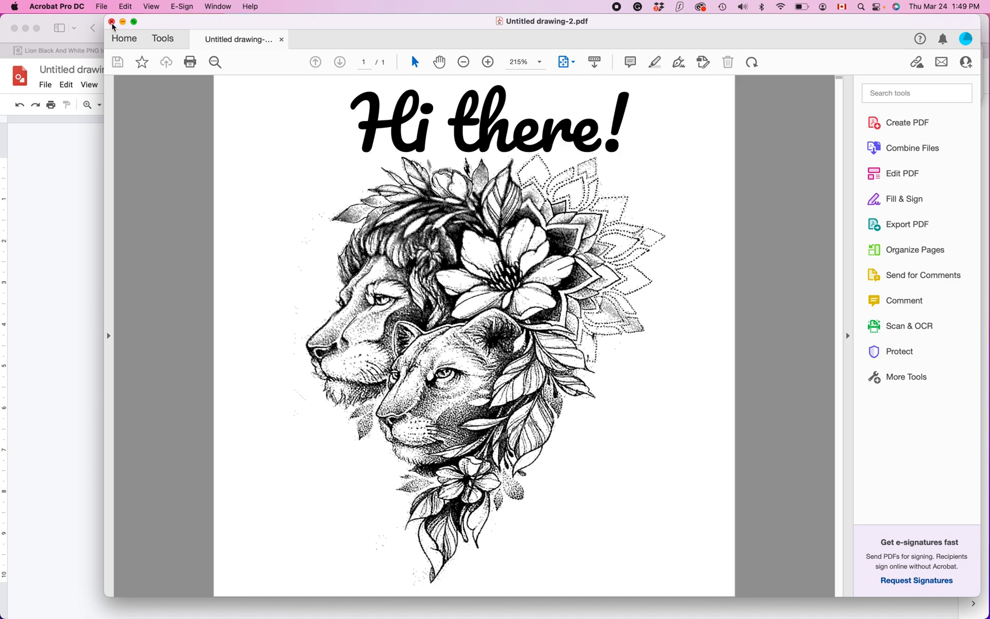
pyautogui.click(112, 22)
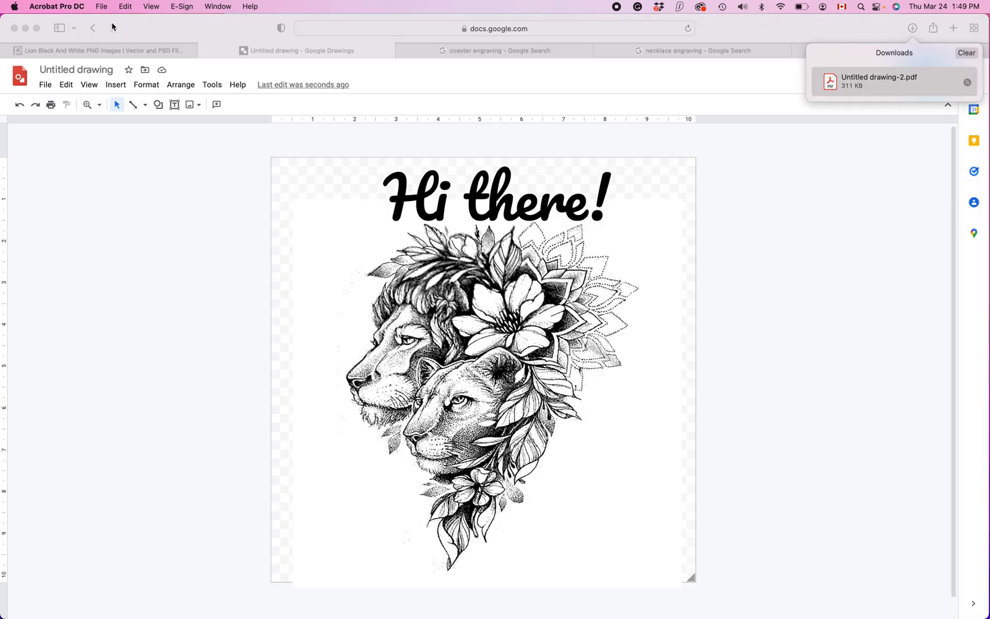
pyautogui.click(966, 53)
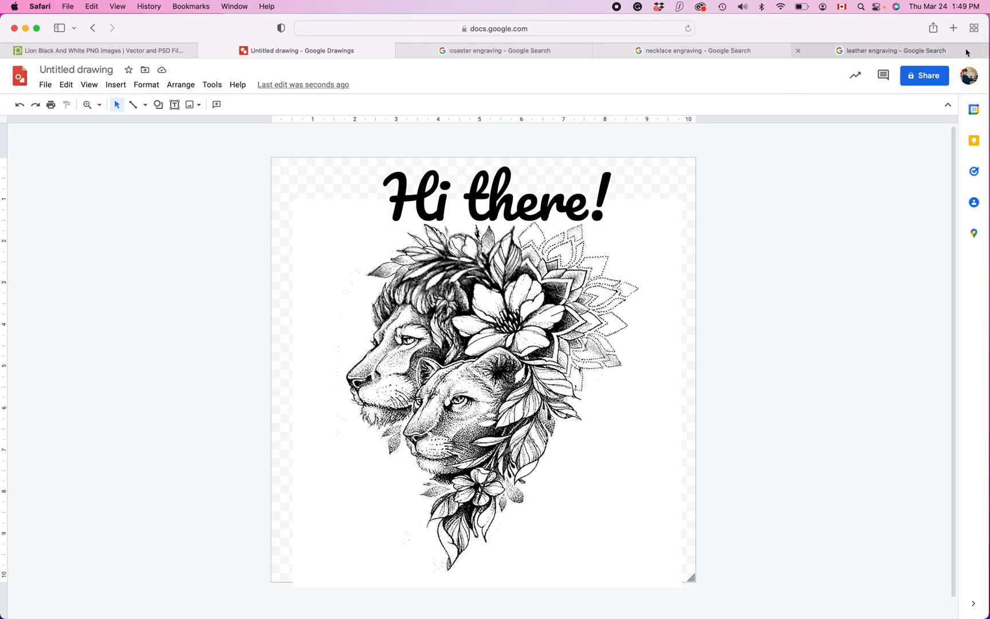
pyautogui.click(972, 74)
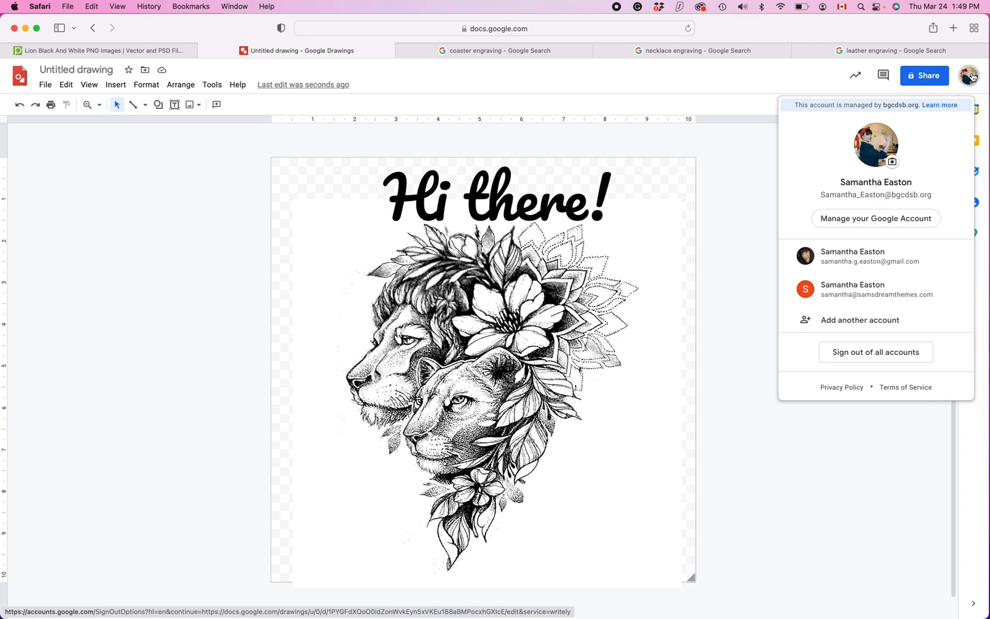
pyautogui.click(973, 77)
pyautogui.click(975, 79)
pyautogui.click(975, 79)
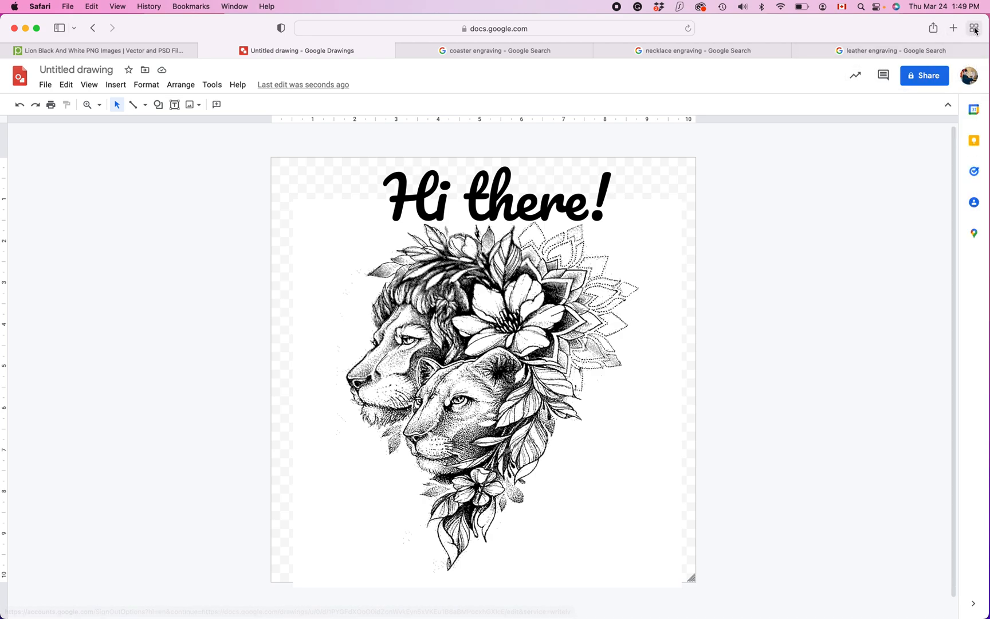
# - Open drive.google.com in a new browser tab
pyautogui.click(956, 28)
pyautogui.write('drive')
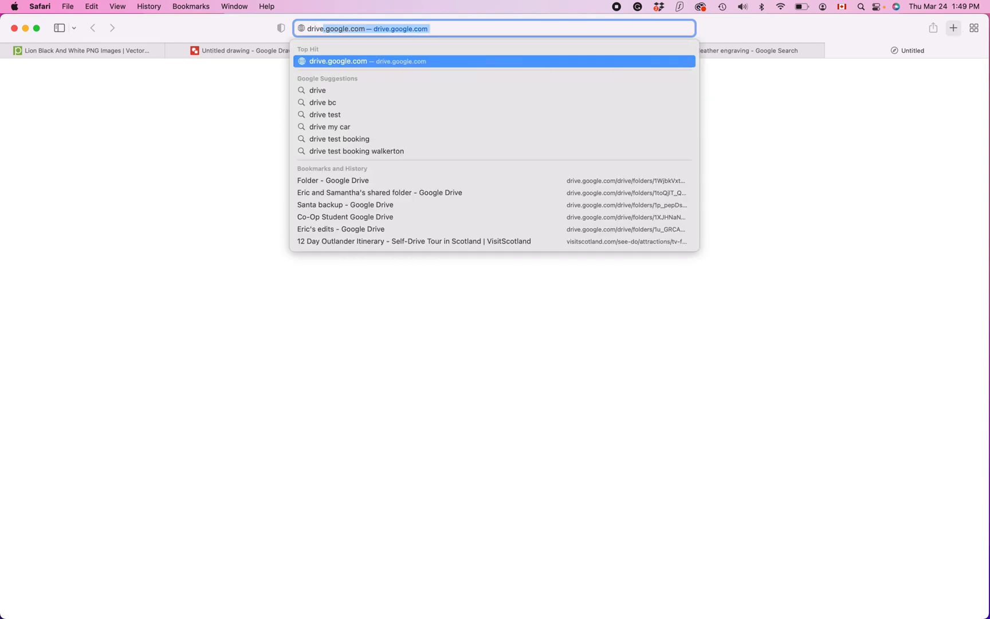
pyautogui.press('Return')
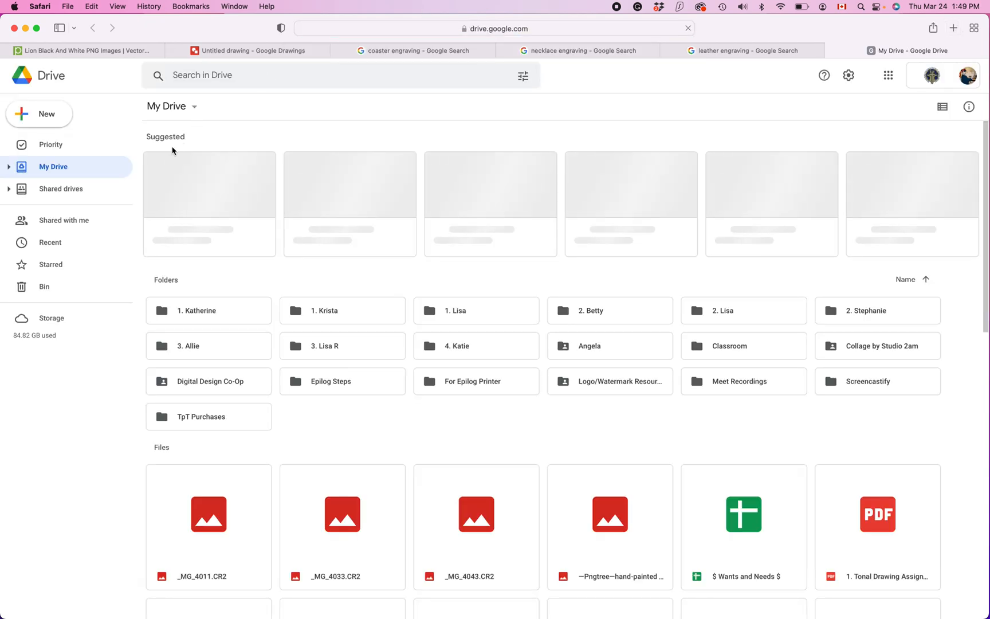
# - View the suggested lion drawing from Google Drive in its own tab and close that tab again
pyautogui.click(43, 115)
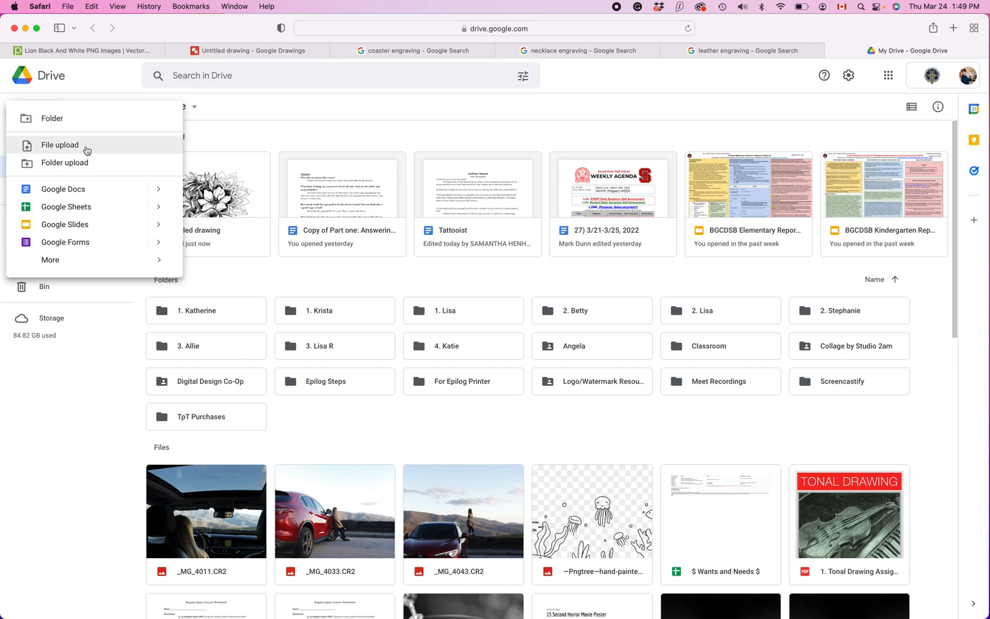
pyautogui.click(293, 134)
pyautogui.doubleClick(203, 197)
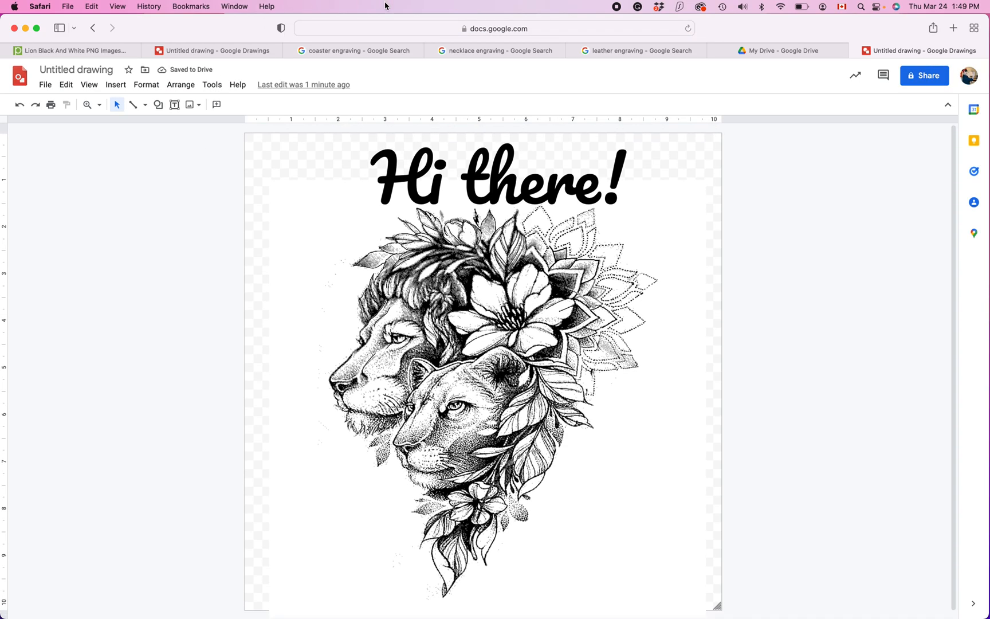
pyautogui.click(856, 54)
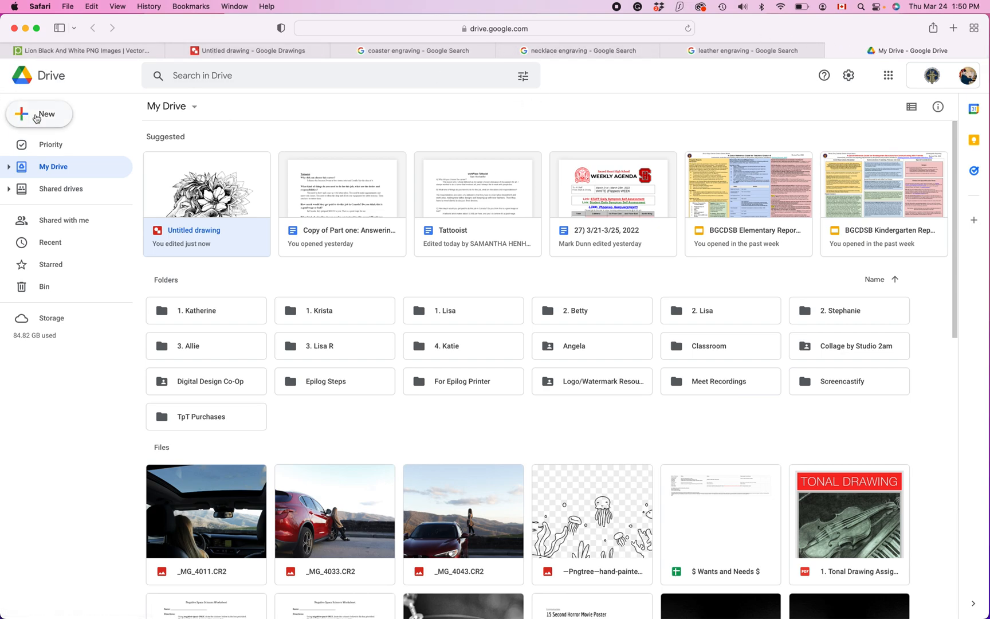
# - Upload Untitled drawing-2.pdf from the Downloads folder to My Drive
pyautogui.click(35, 114)
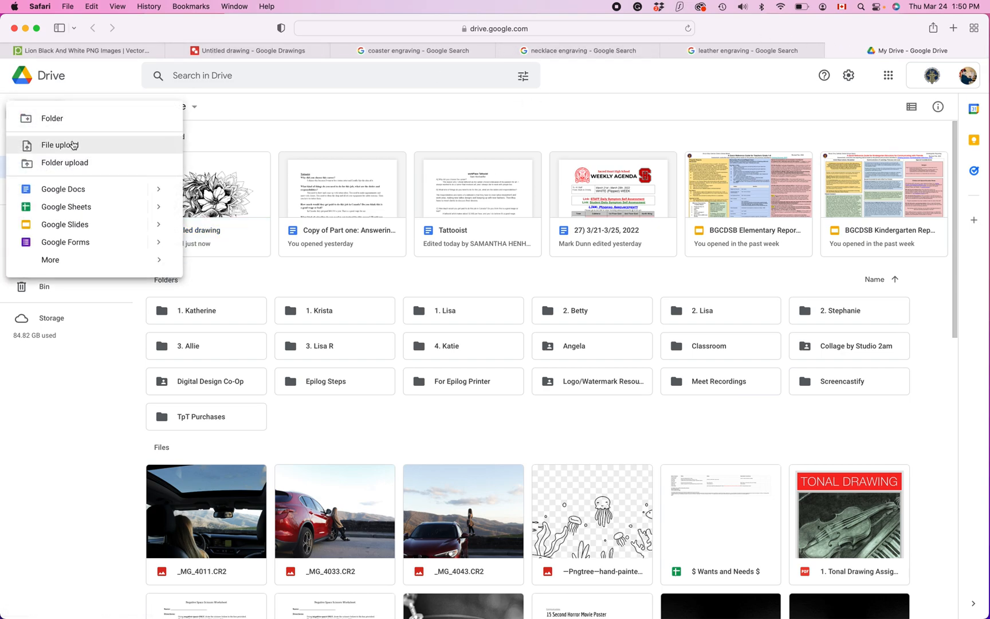
pyautogui.click(74, 144)
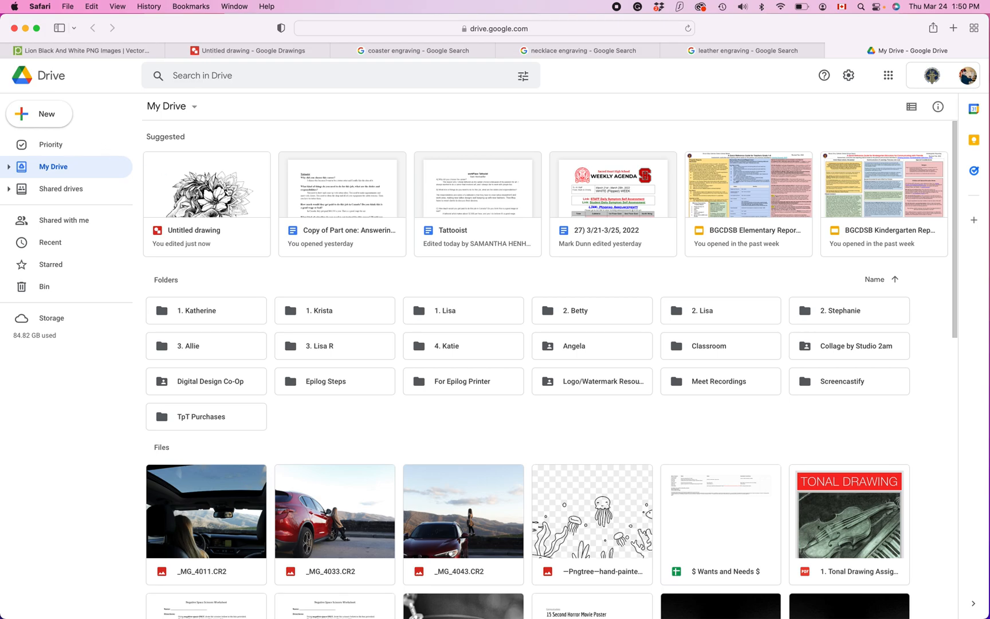
pyautogui.scroll(-3, 269, 208)
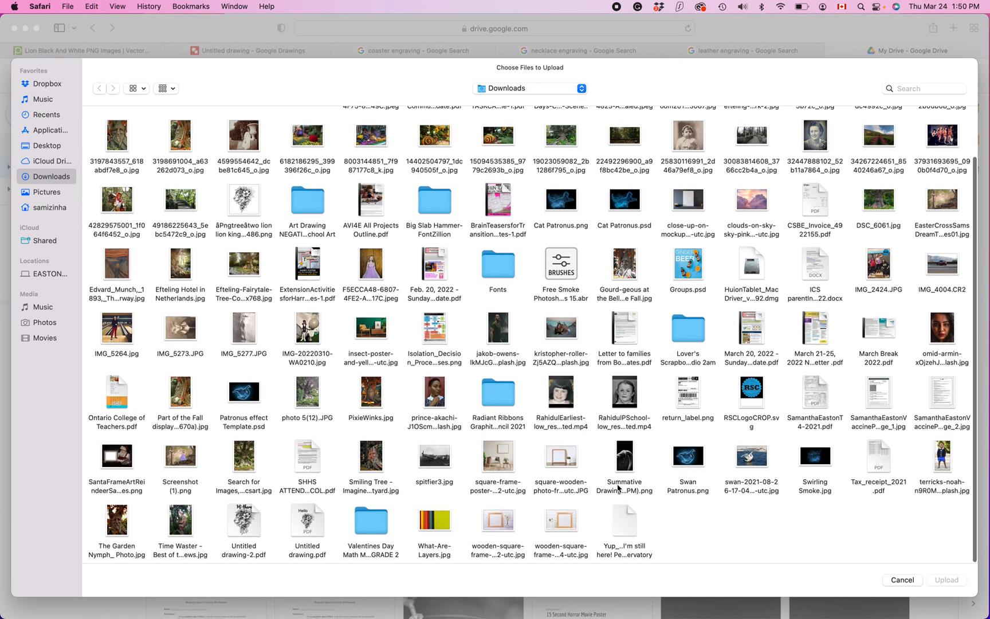
pyautogui.scroll(1, 618, 488)
pyautogui.scroll(-1, 618, 489)
pyautogui.click(245, 519)
pyautogui.click(947, 580)
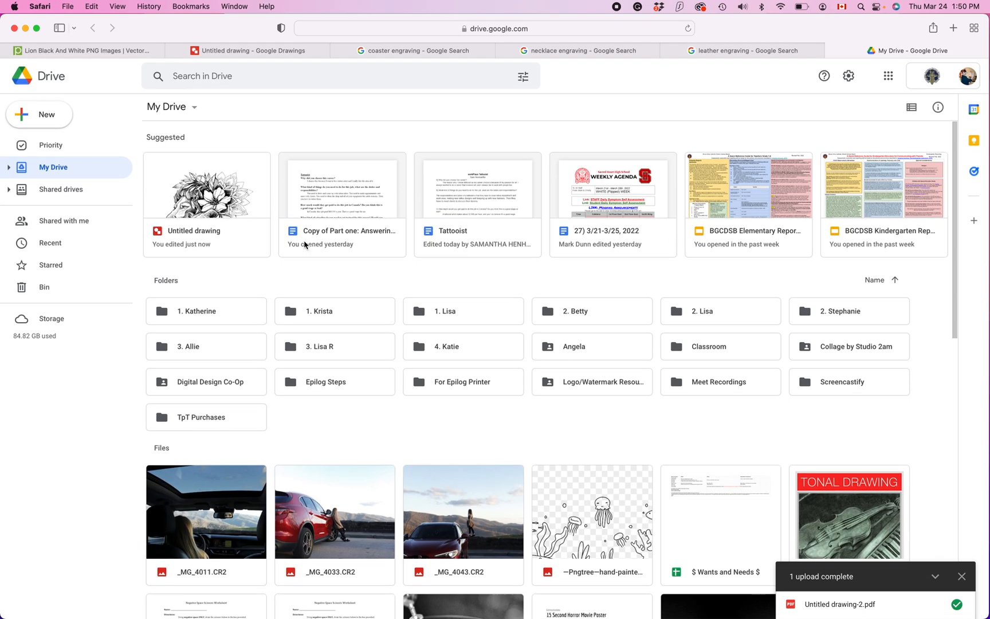
# - Search Drive for "untitled" and open the uploaded Untitled drawing-2.pdf in the preview
pyautogui.scroll(-5, 305, 245)
pyautogui.scroll(6, 306, 246)
pyautogui.click(304, 135)
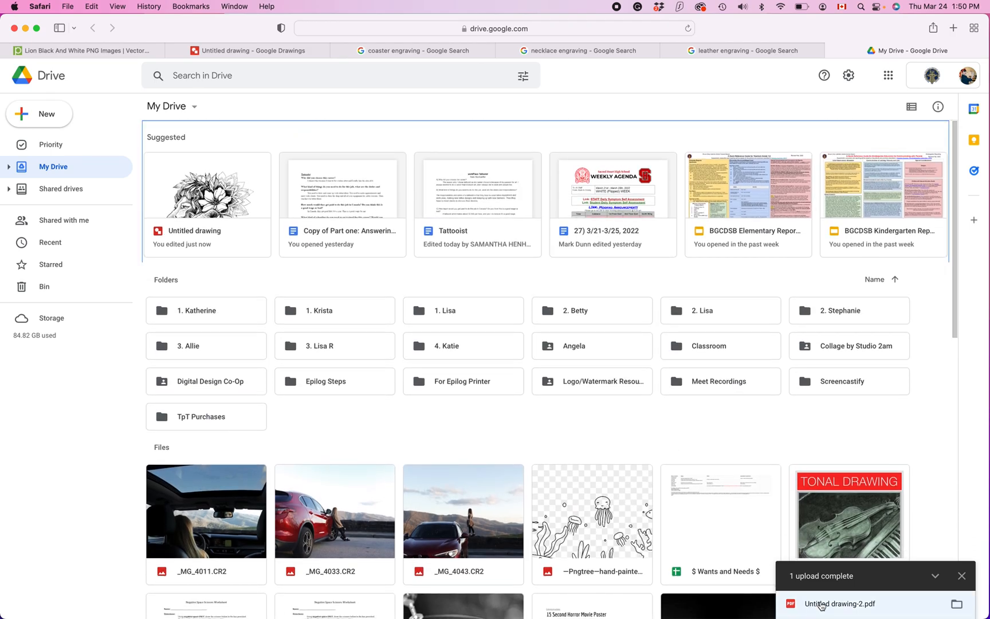
pyautogui.click(232, 80)
pyautogui.write('untitled')
pyautogui.press('Return')
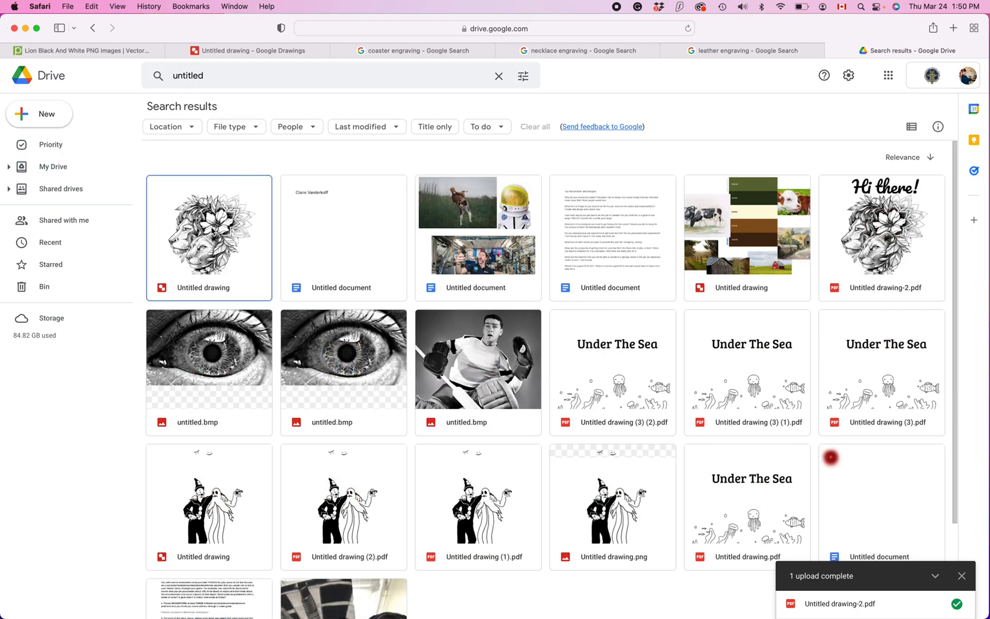
pyautogui.click(860, 220)
pyautogui.doubleClick(860, 220)
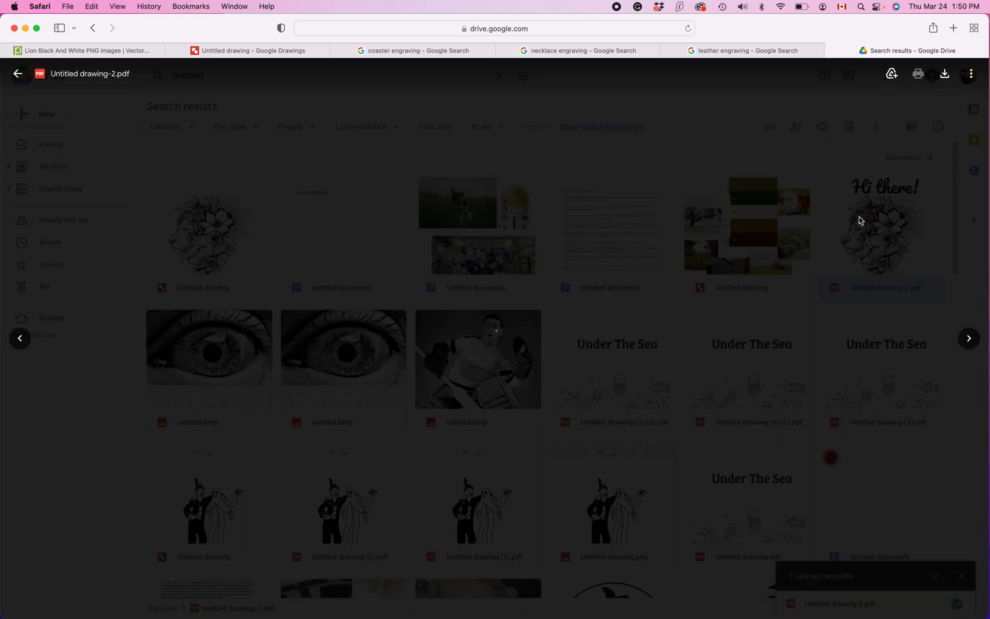